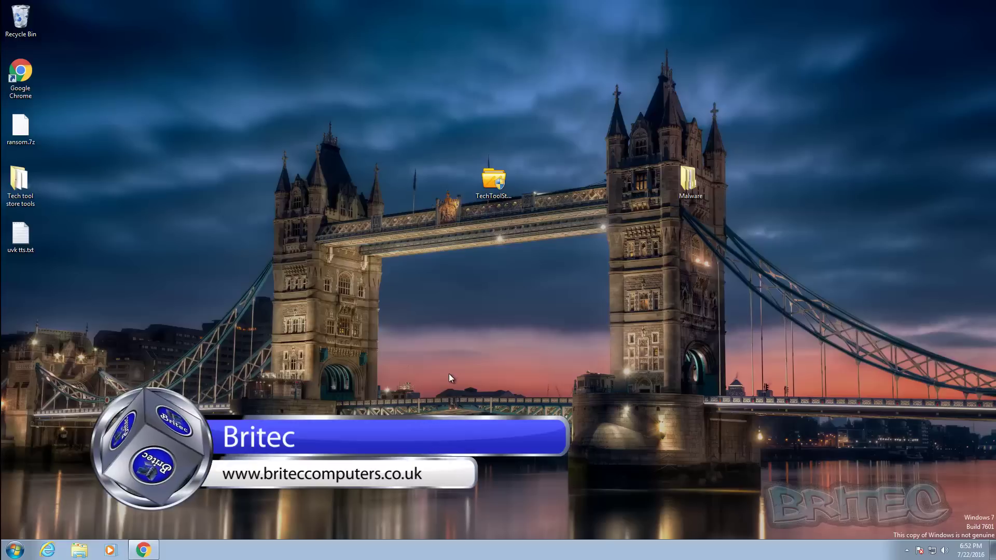
Restore the Chrome window showing the Tech Tool Store page with version 3.6.5.0
click(144, 550)
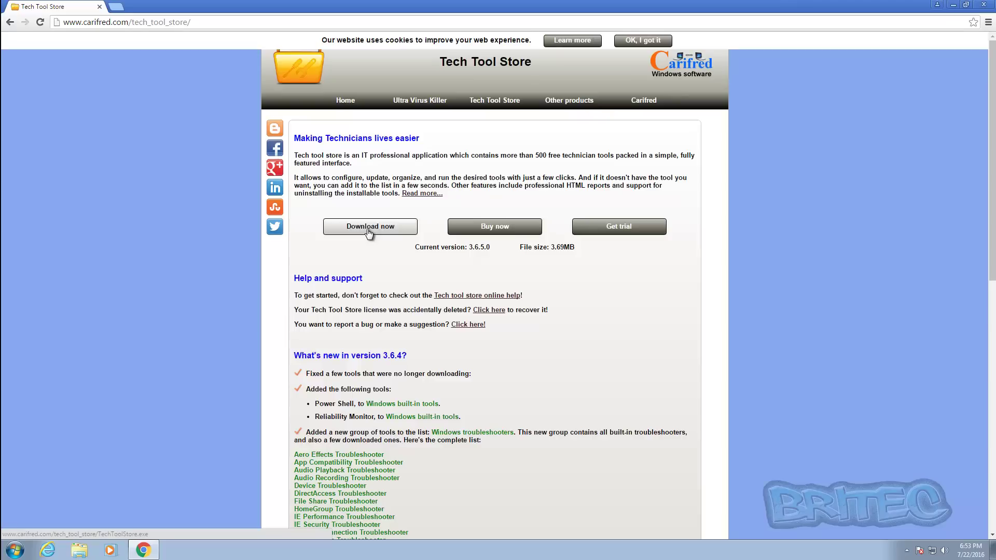
Minimize Chrome to reveal the desktop with the TechToolStore installer icon
click(954, 5)
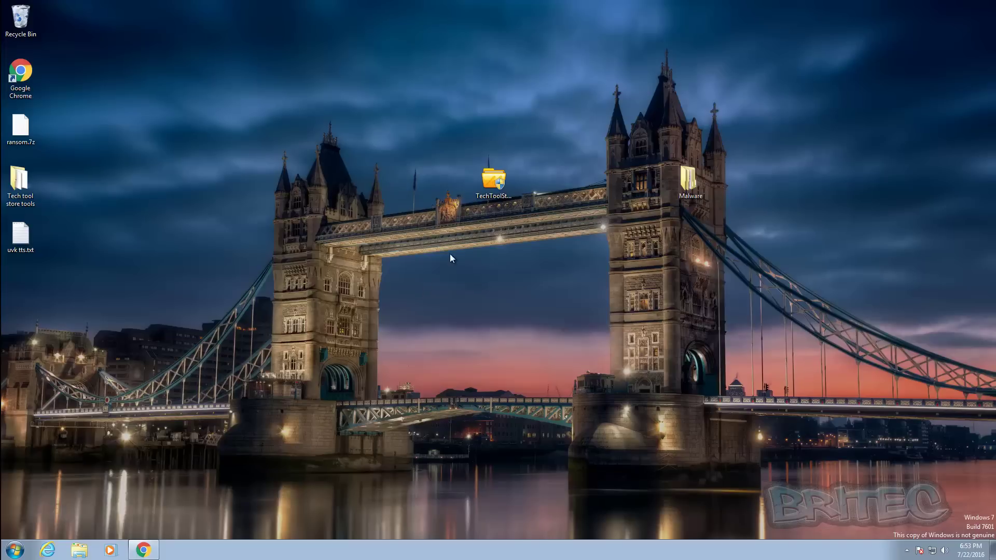
Launch TechToolStore.exe from the desktop and approve the User Account Control prompt
click(494, 182)
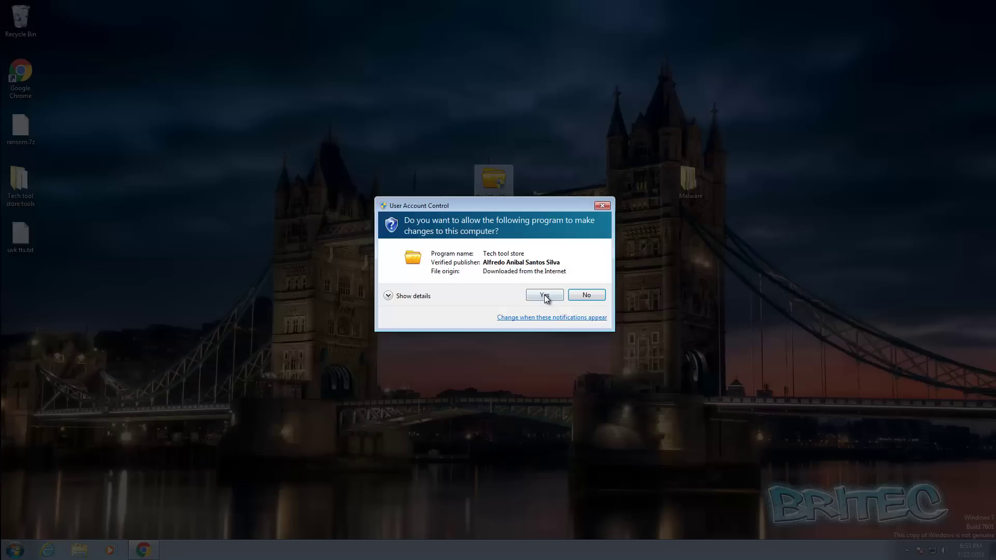
click(544, 294)
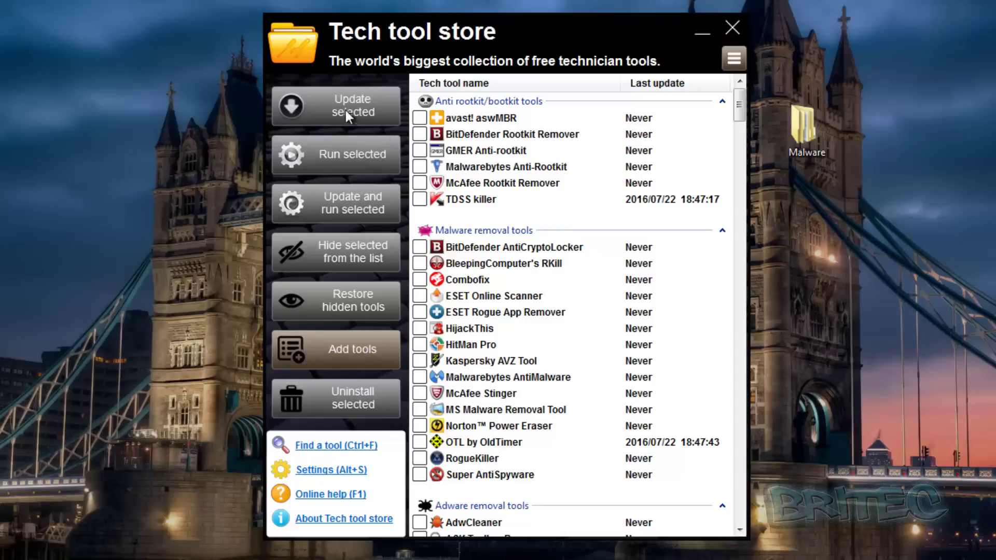
Update avast! aswMBR to the 2016/07/22 18:54:37 build, untick it, and select the tools folder
click(418, 119)
click(365, 126)
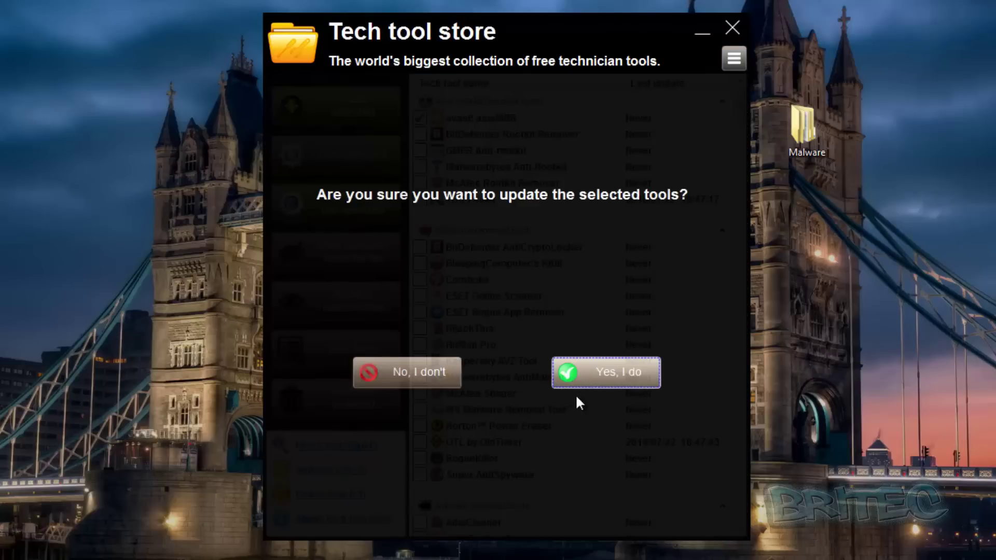
click(583, 370)
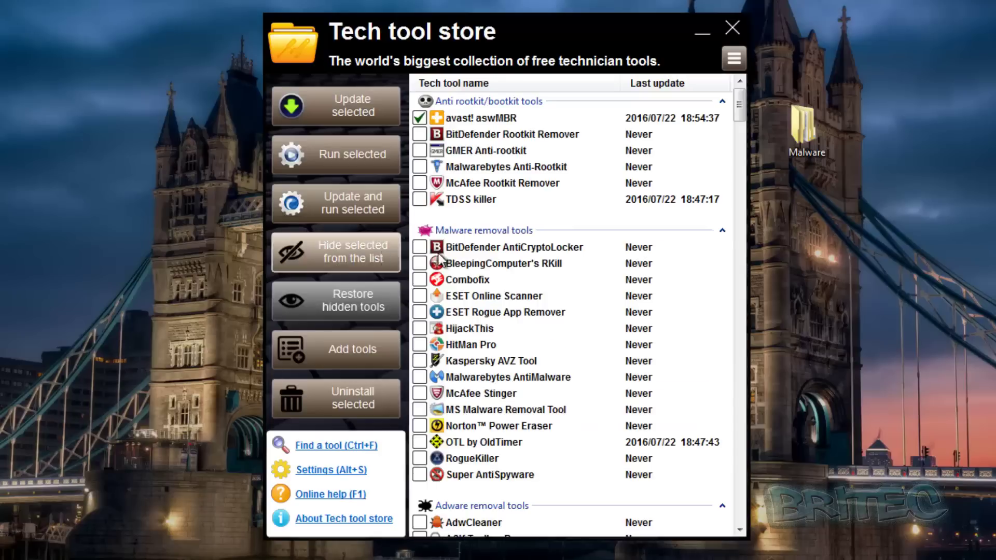
click(419, 118)
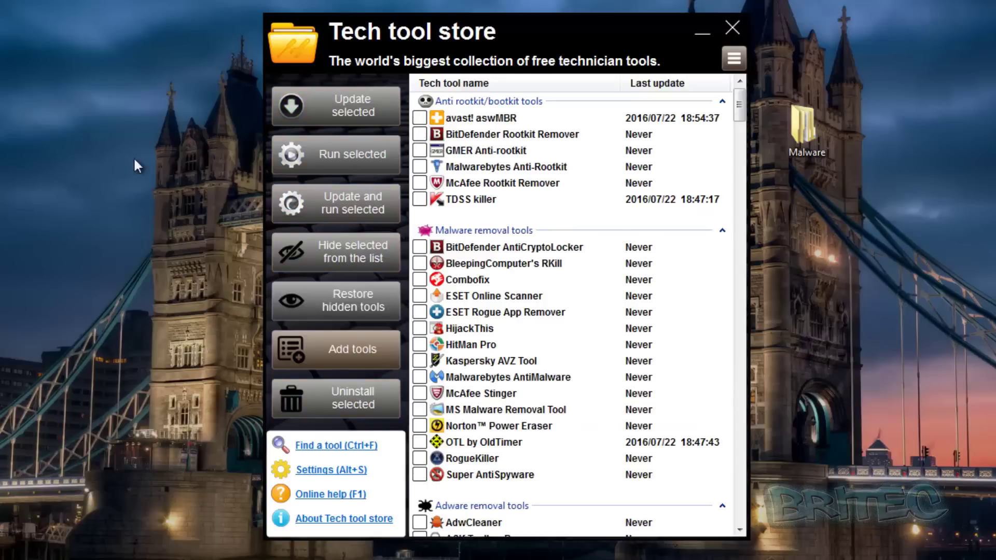
click(164, 66)
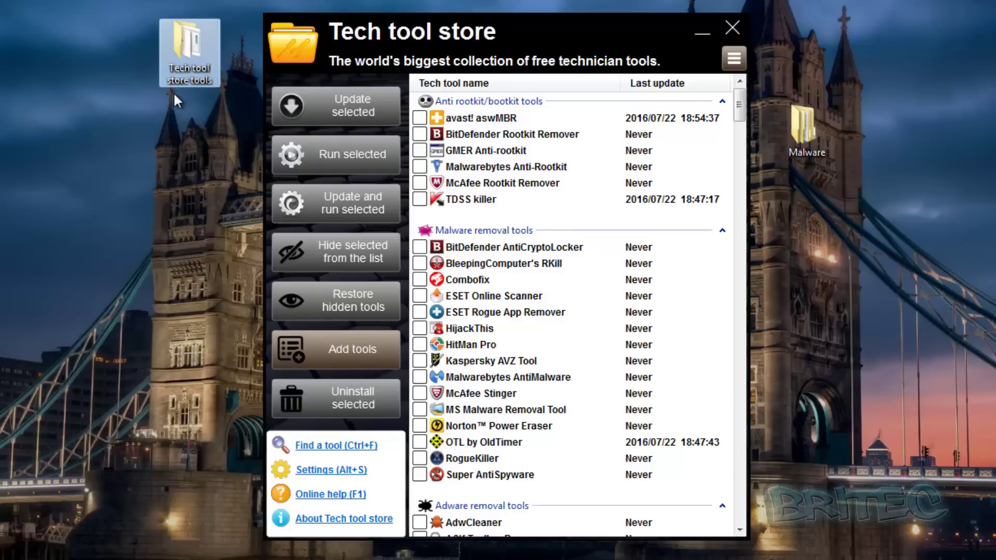
double_click(186, 50)
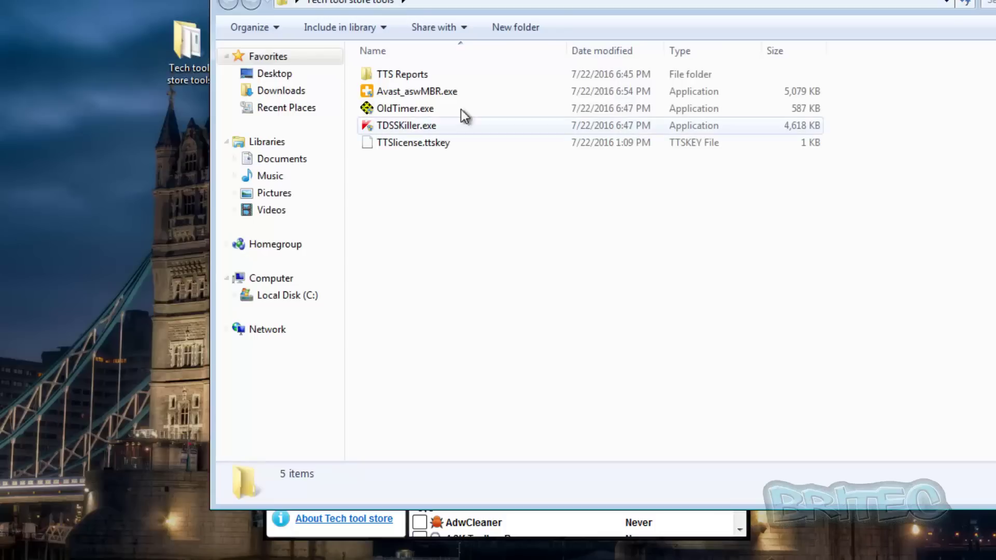
drag(446, 3, 367, 4)
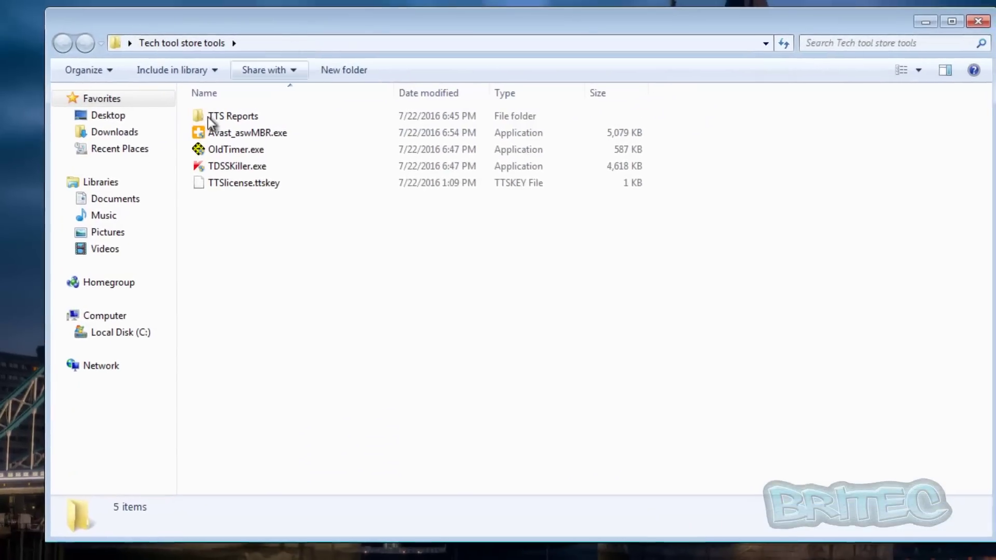
double_click(228, 114)
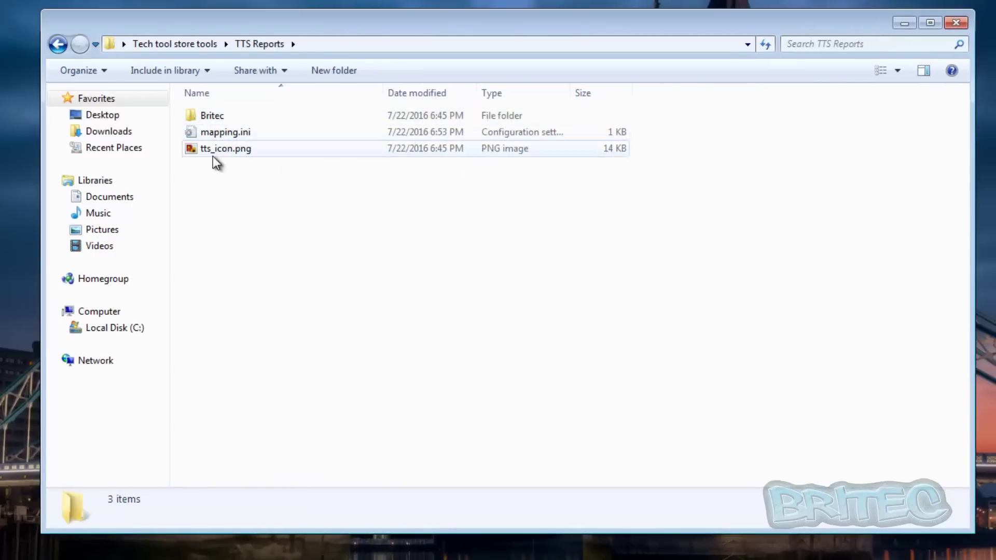
click(58, 45)
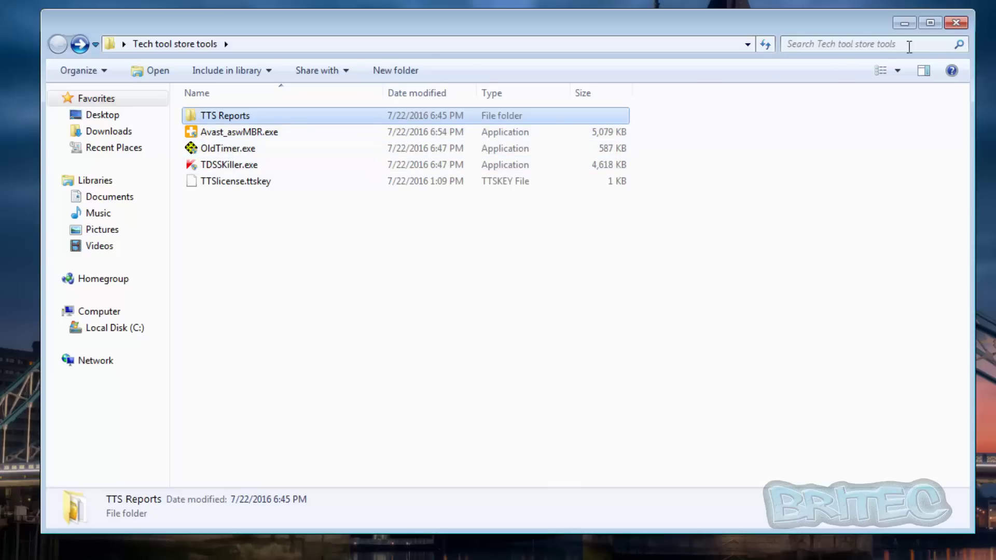
click(956, 23)
click(395, 116)
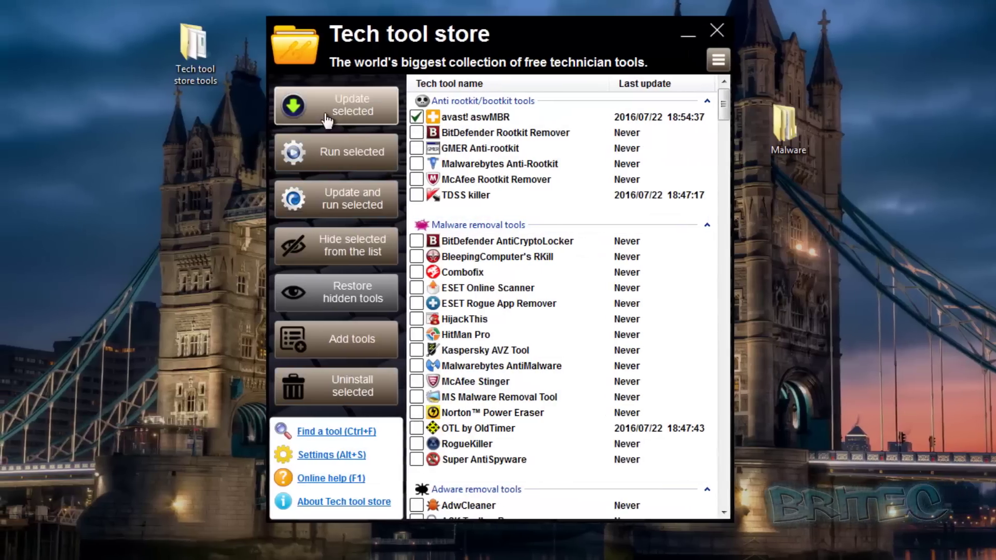
Update avast! aswMBR and OTL by OldTimer (18:55:13, 18:55:28), then tick OTL again
click(300, 106)
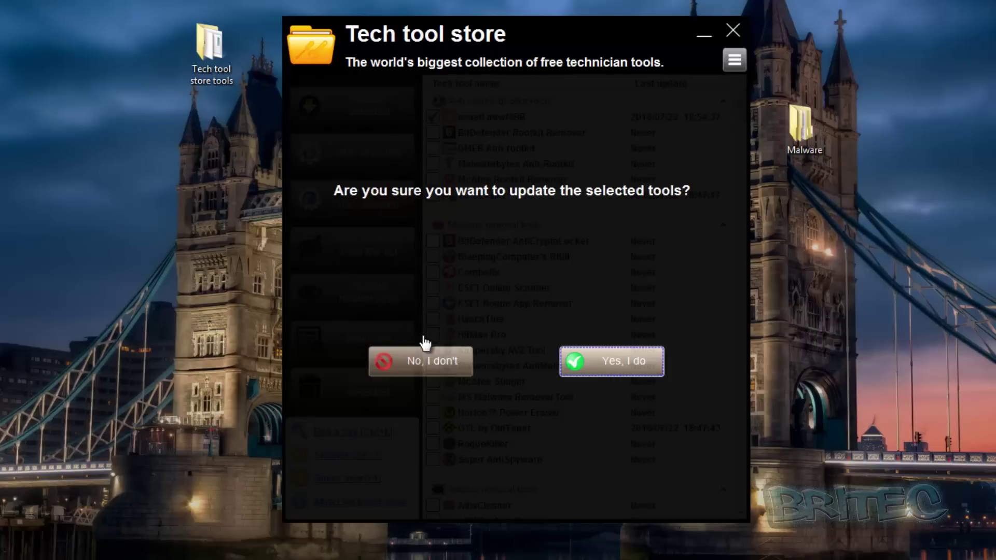
click(615, 360)
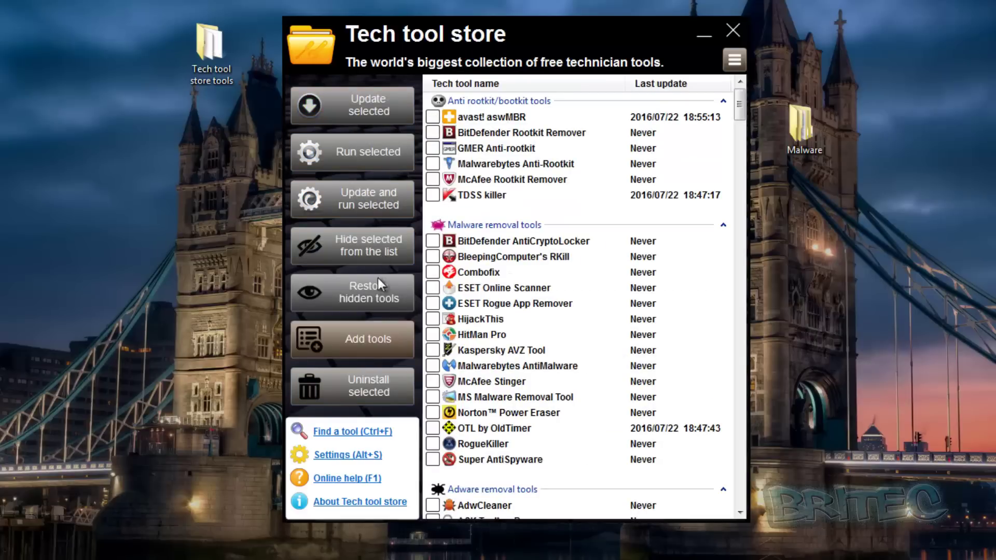
click(433, 428)
click(333, 103)
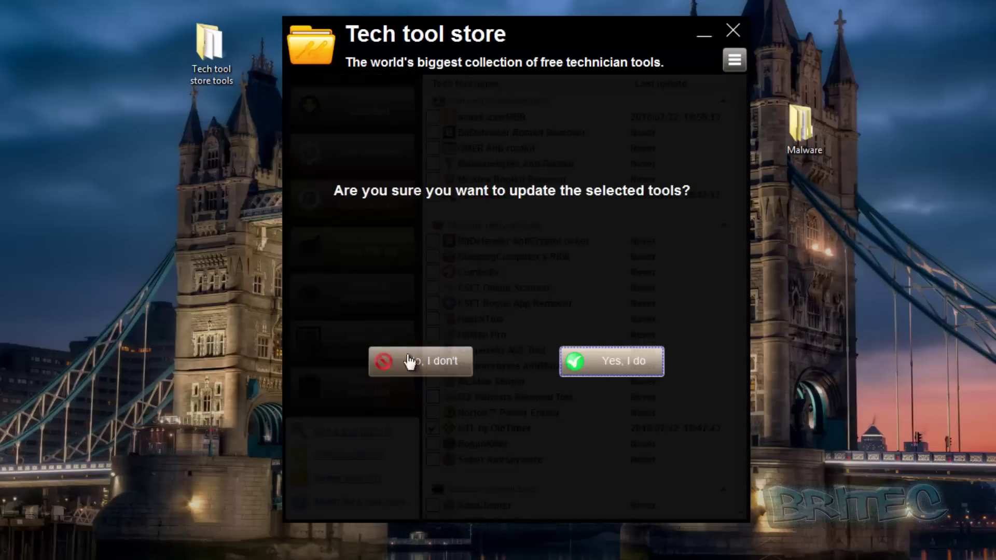
click(583, 364)
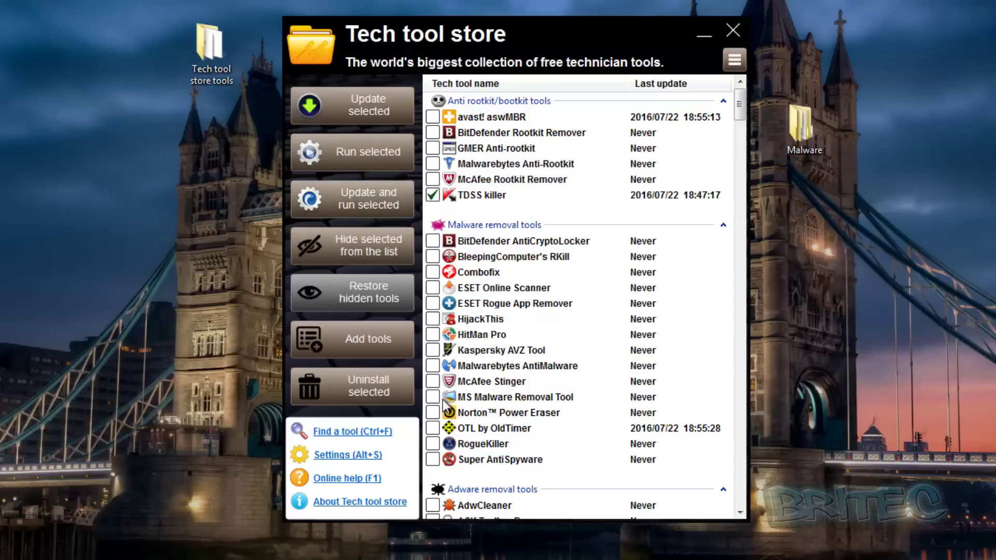
click(434, 429)
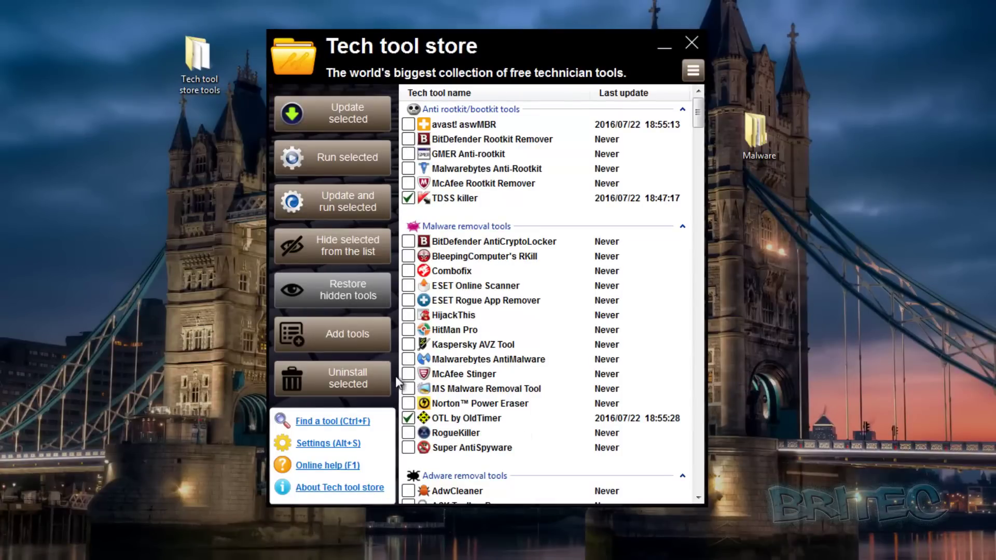
double_click(185, 62)
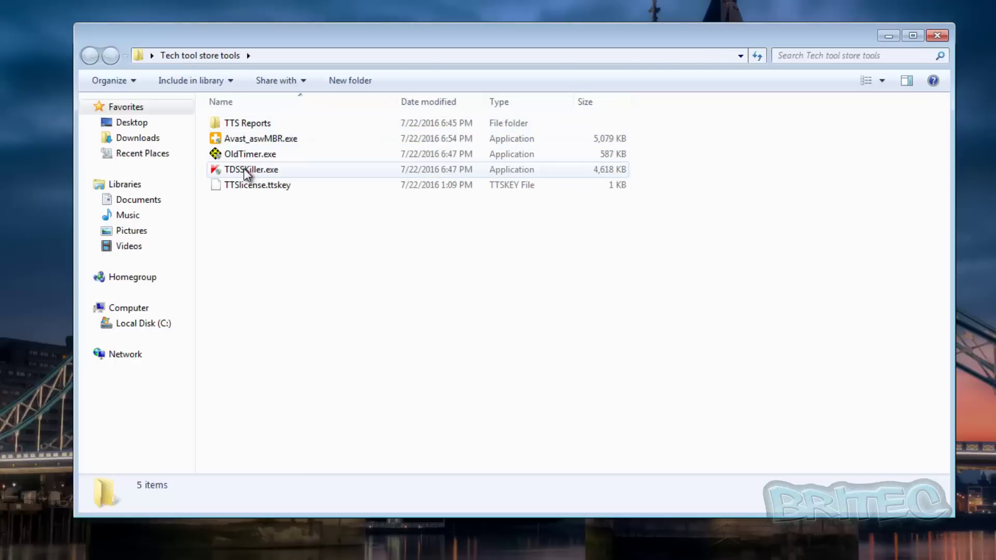
click(262, 170)
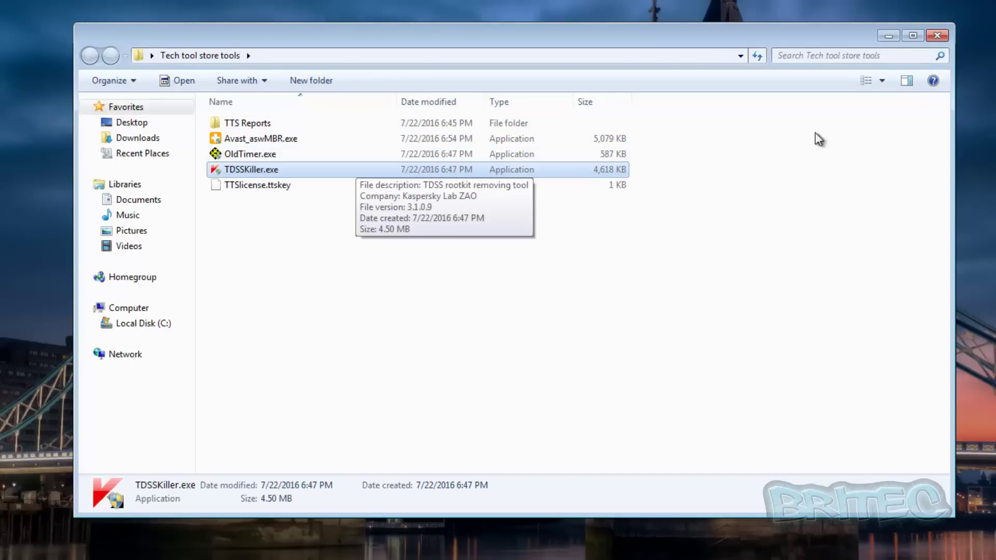
click(937, 35)
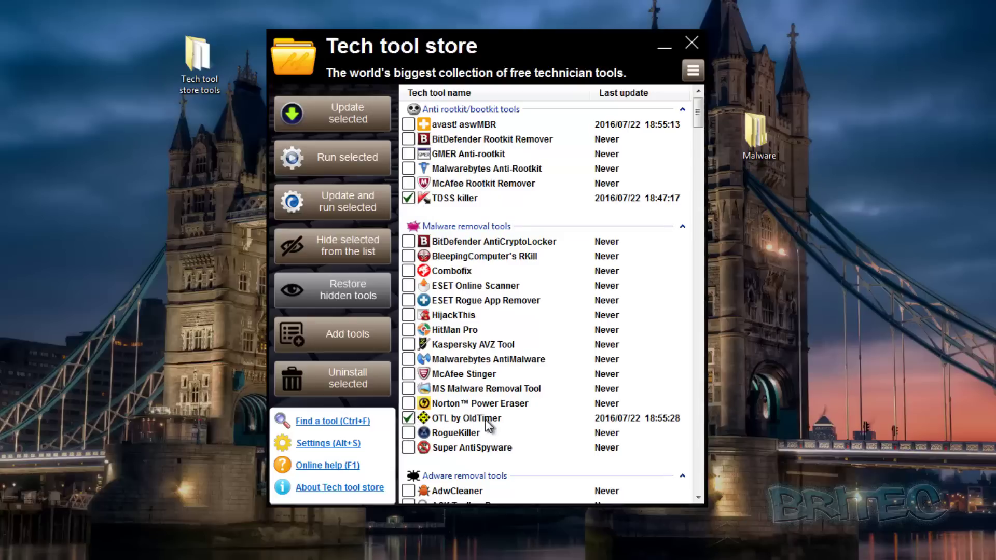
Run the ticked TDSS killer and OTL tools, then close the TDSSKiller window
click(354, 167)
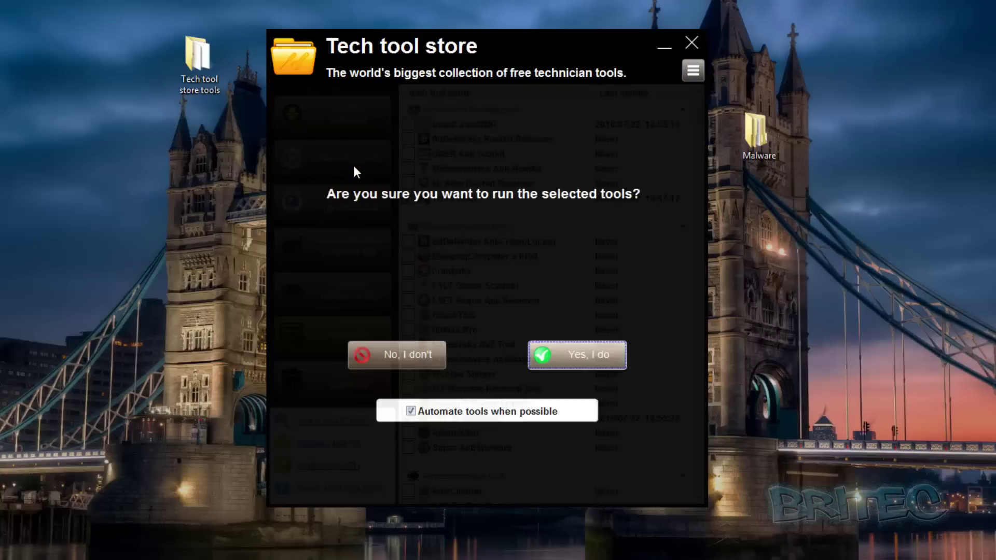
click(560, 352)
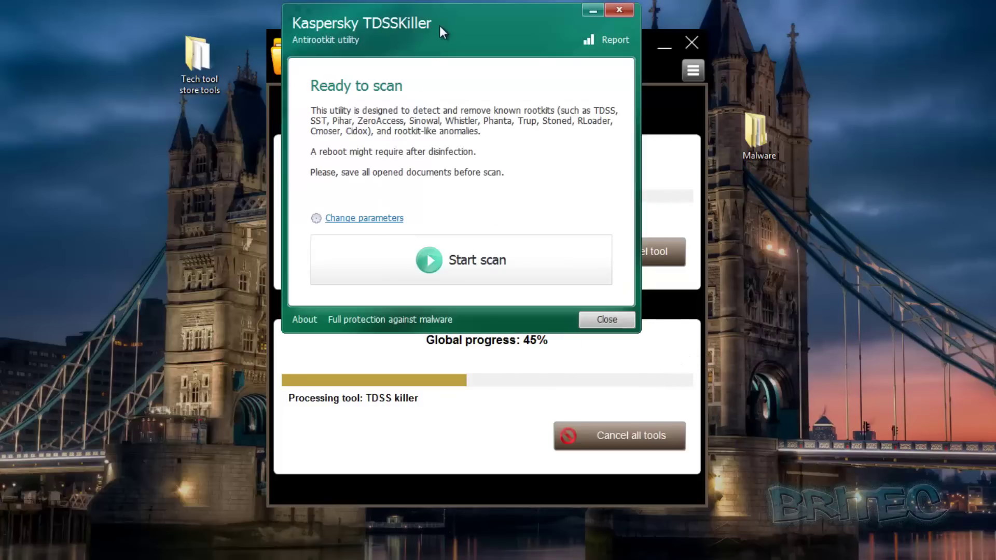
drag(440, 26, 463, 94)
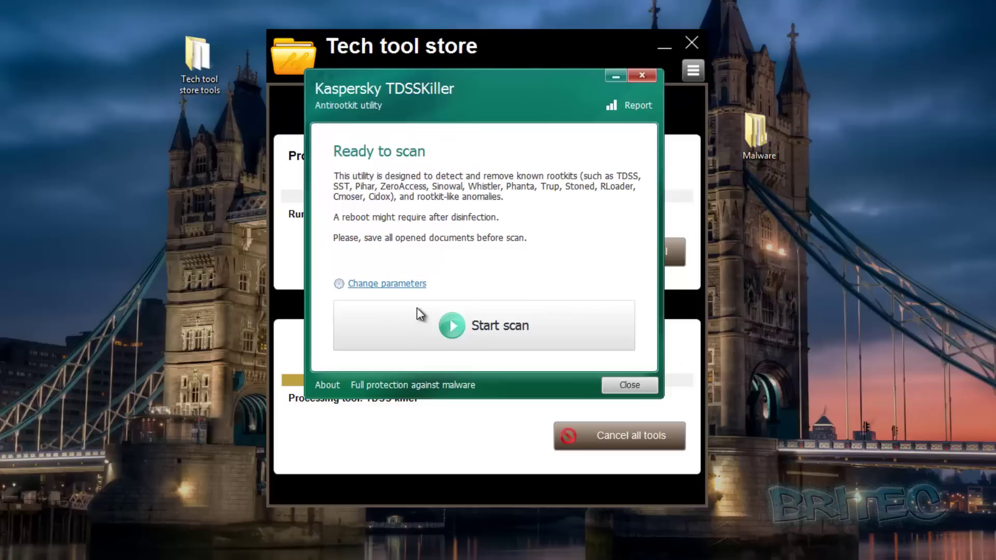
click(642, 390)
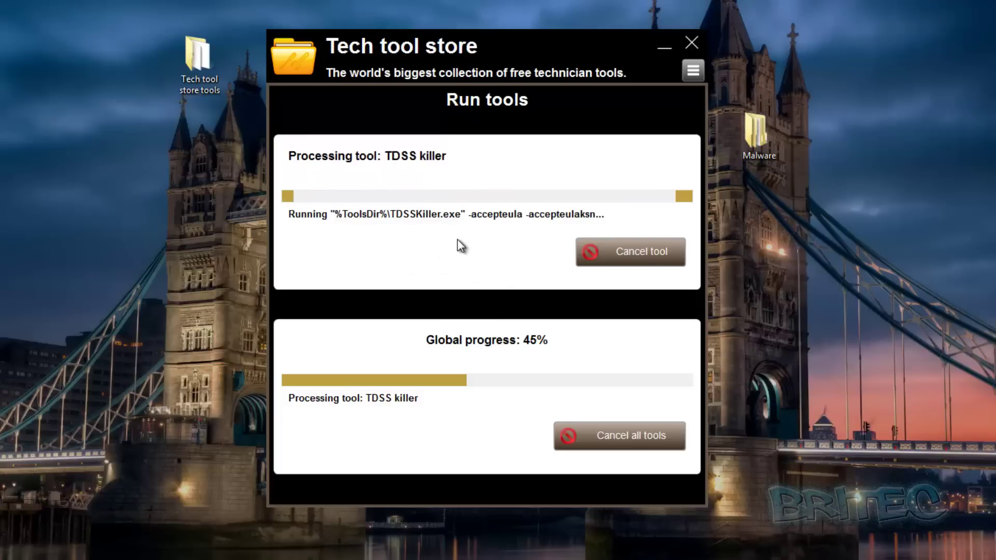
Cancel processing of the TDSS killer tool and close the OTL window
click(622, 264)
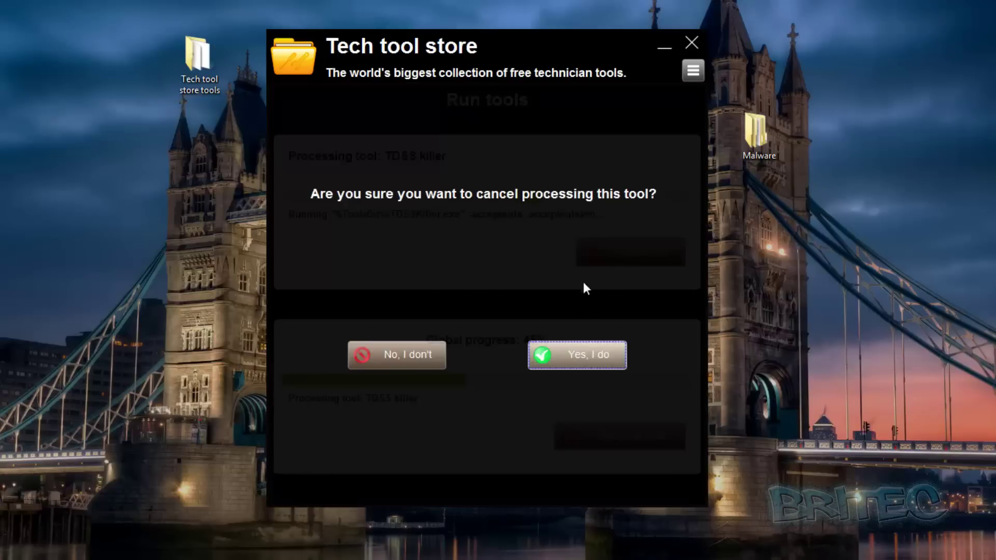
click(574, 356)
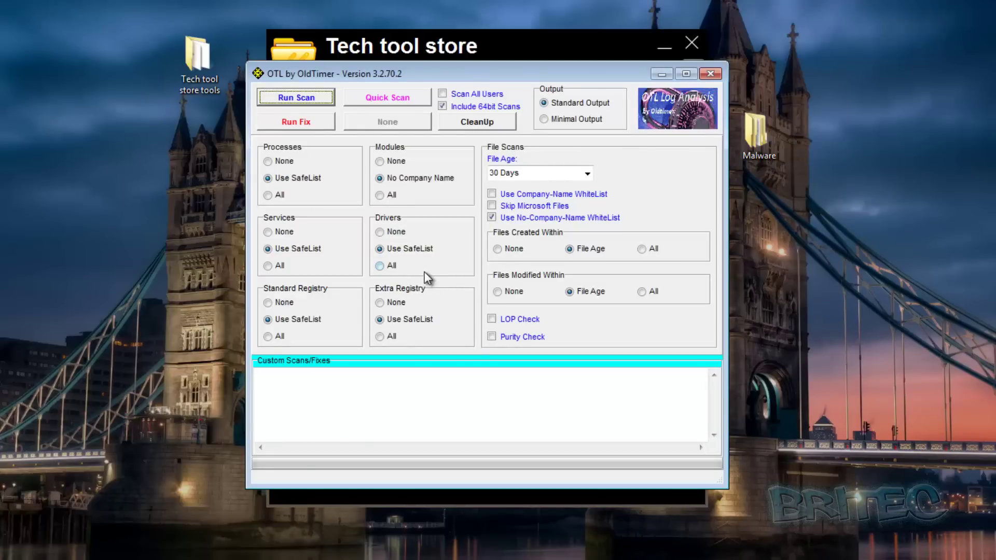
click(710, 75)
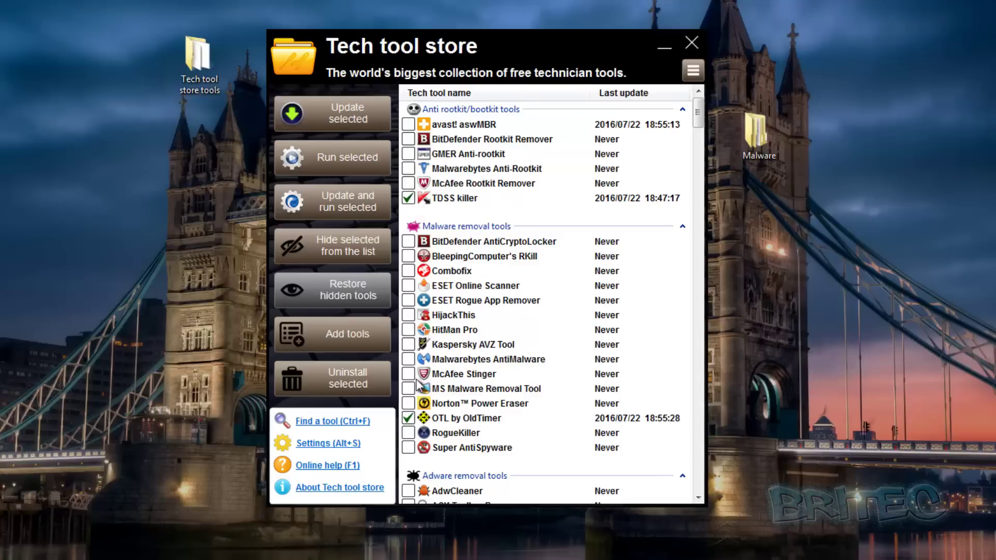
Leave TDSS killer ticked and update-and-run it, bringing TDSSKiller up ready to scan
click(408, 198)
click(408, 418)
click(409, 199)
click(344, 210)
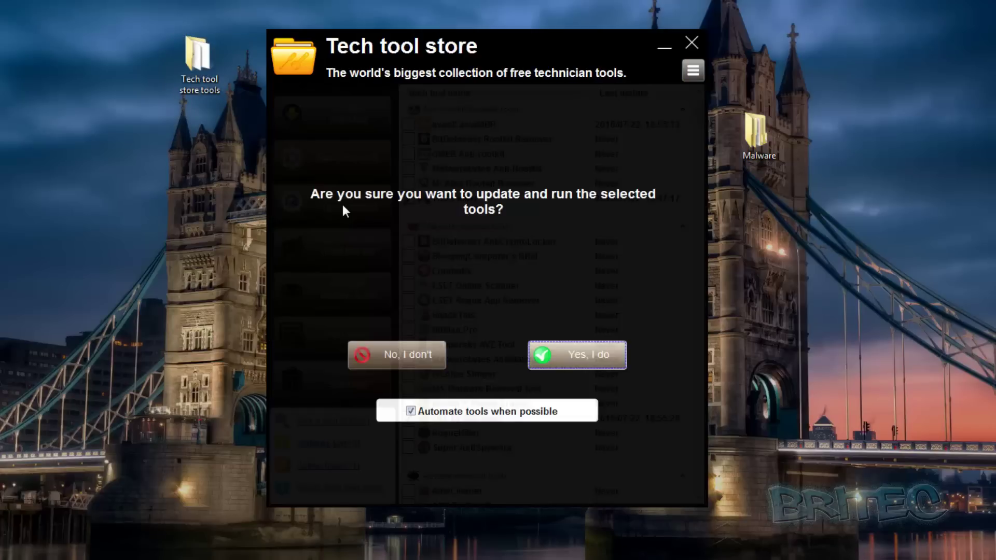
click(559, 357)
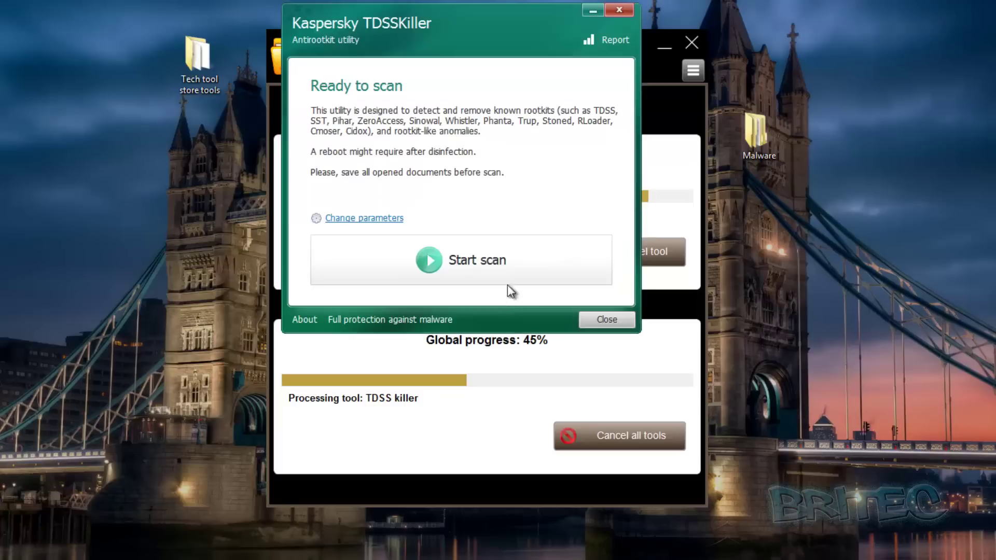
Move TDSSKiller lower and run a rootkit scan: no threats across 430 objects
drag(444, 35, 452, 82)
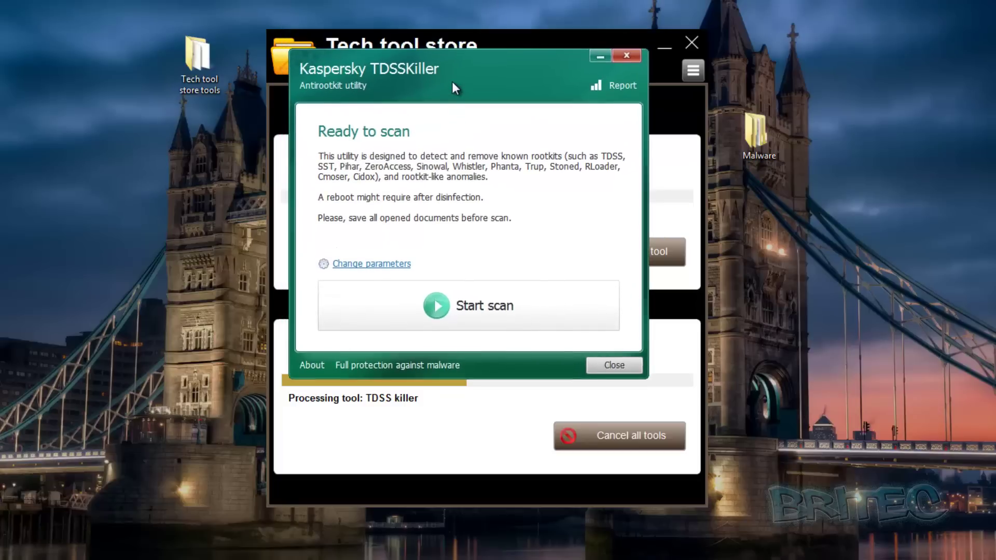
click(426, 312)
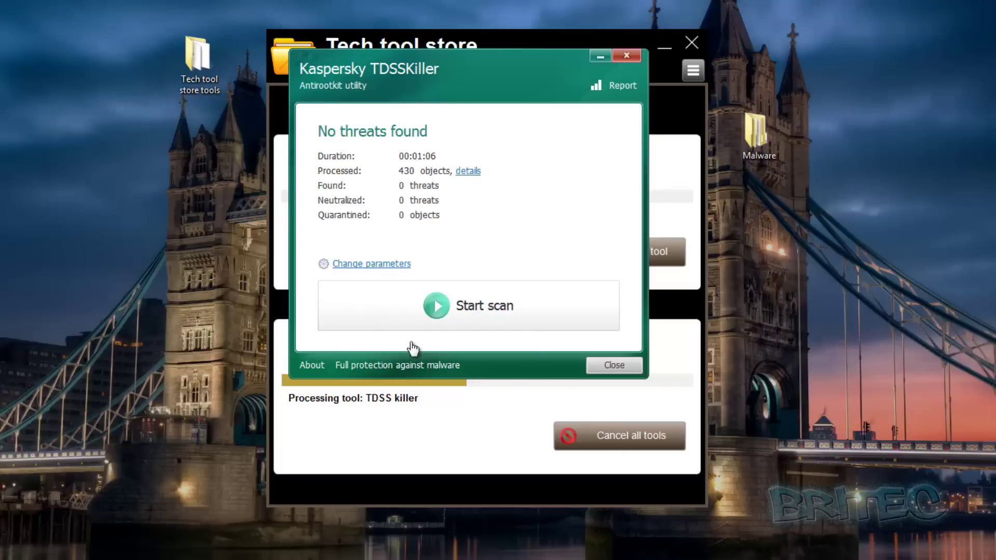
Close TDSSKiller and OTL, then untick TDSS killer and OTL by OldTimer in the list
click(608, 366)
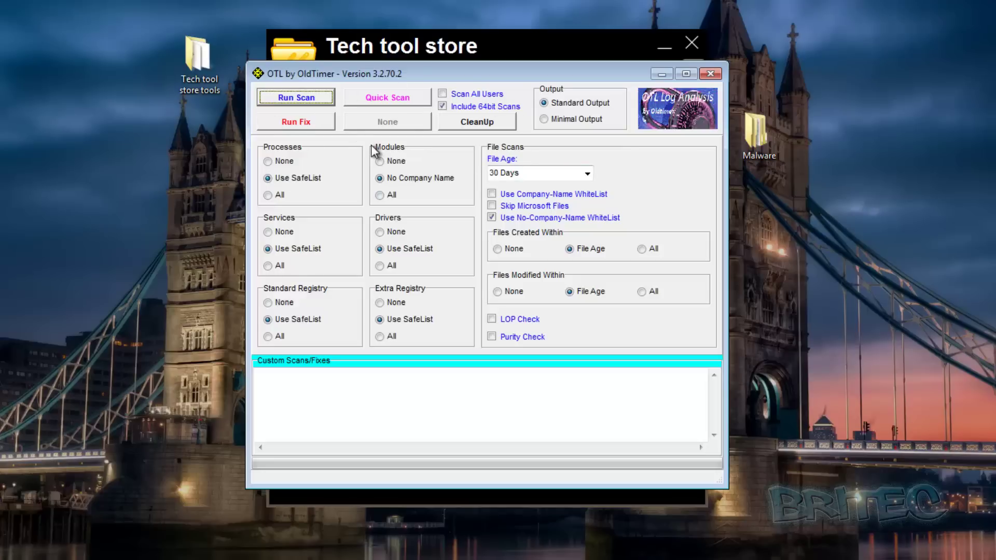
click(710, 74)
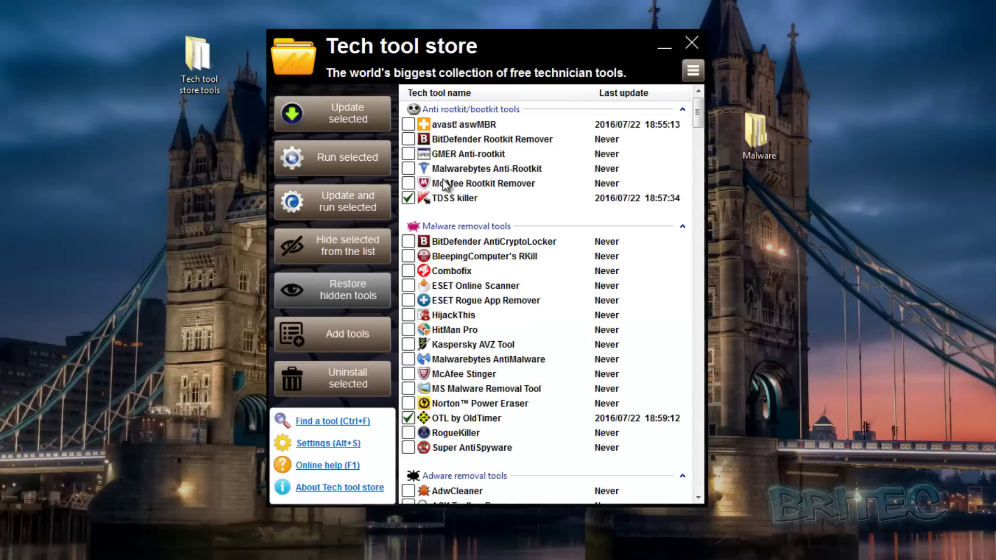
click(408, 199)
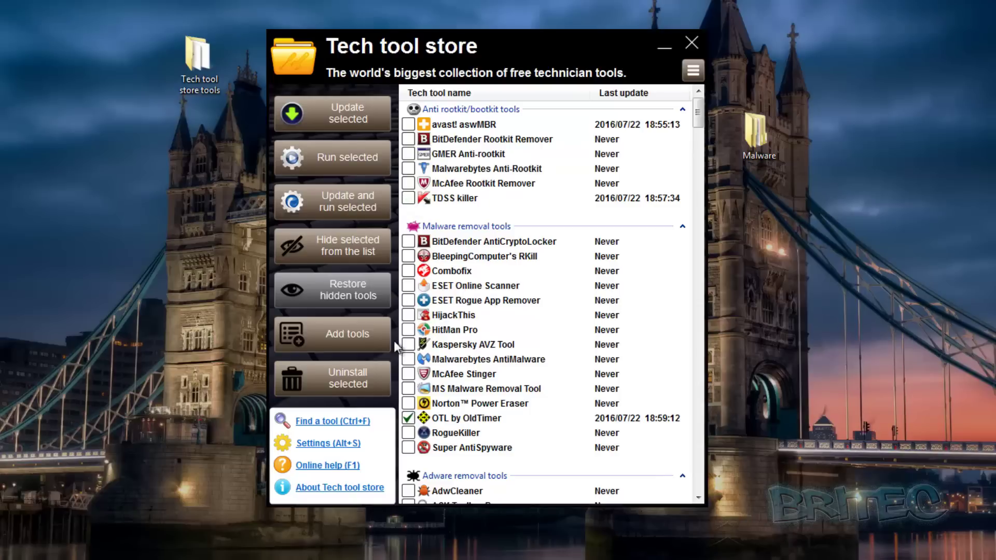
click(408, 418)
Open the Add tool form and switch to its Extra commands settings
click(332, 339)
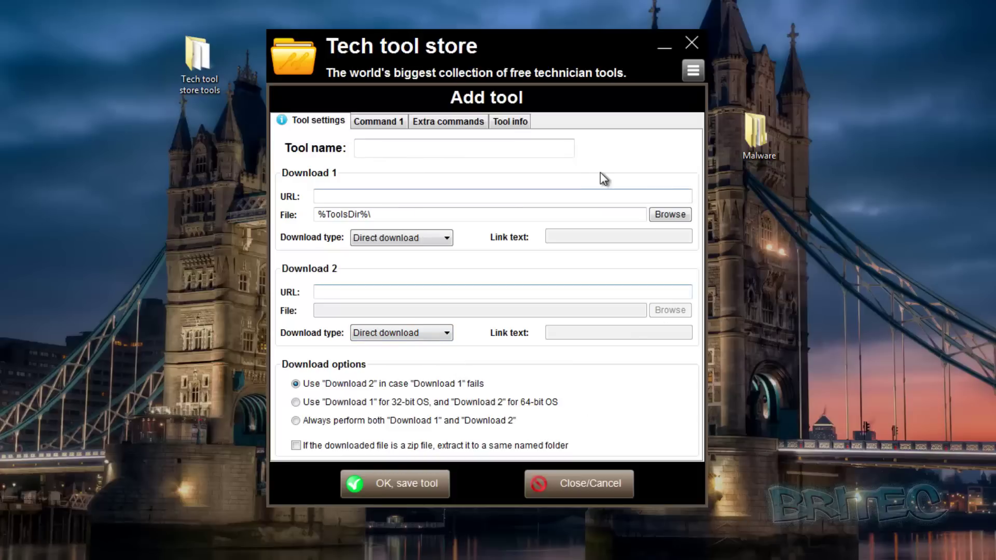
click(381, 123)
Review the Extra commands and Tool info tabs, then close the Add tool form without saving
click(448, 121)
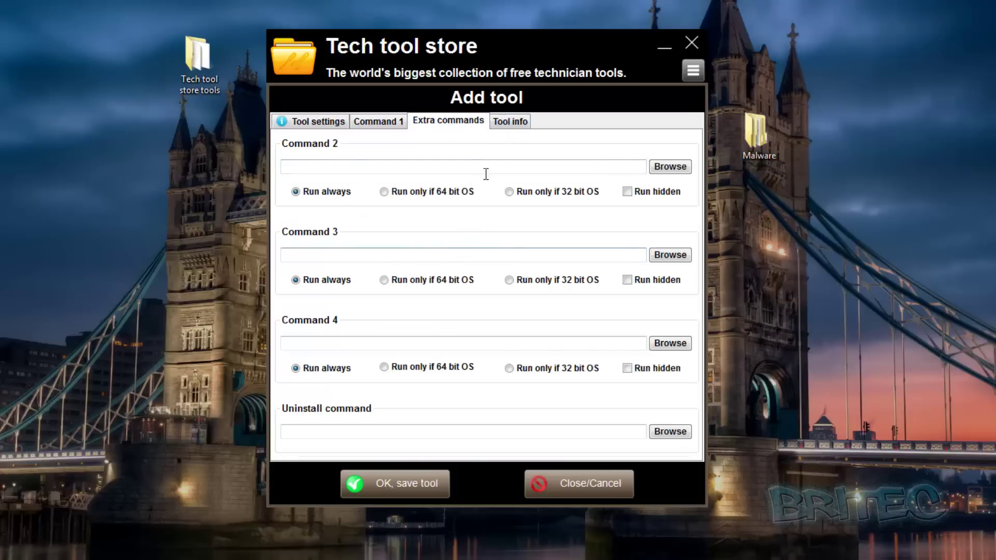
click(499, 122)
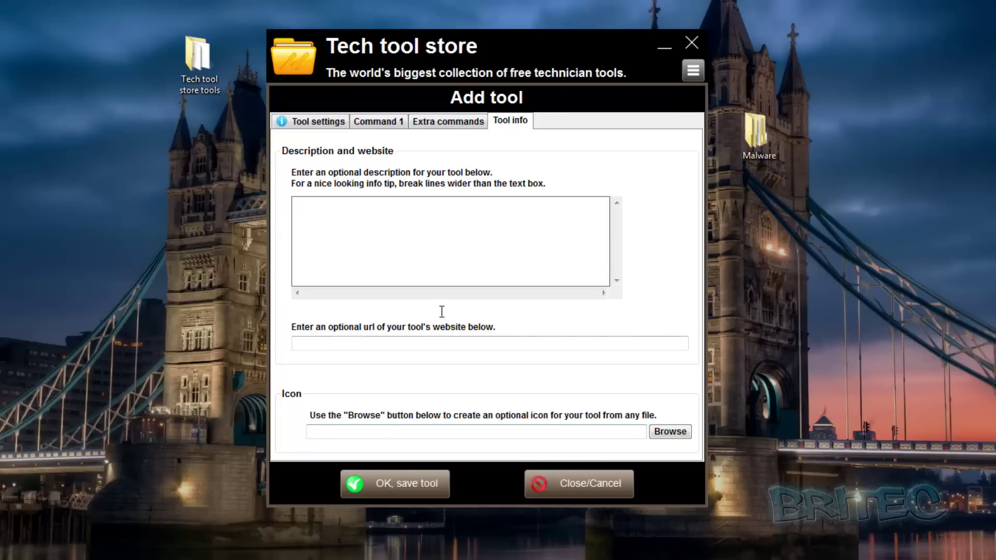
click(594, 485)
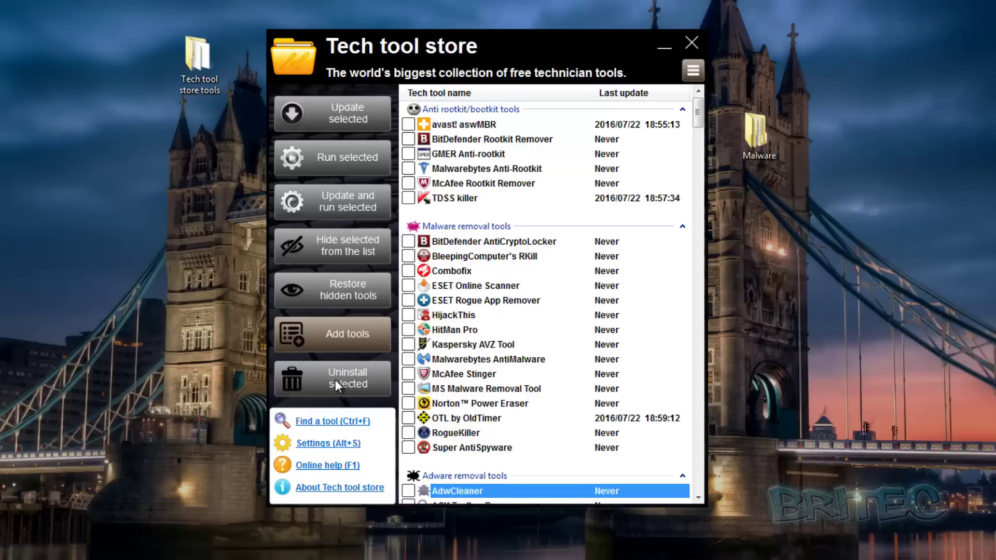
click(314, 423)
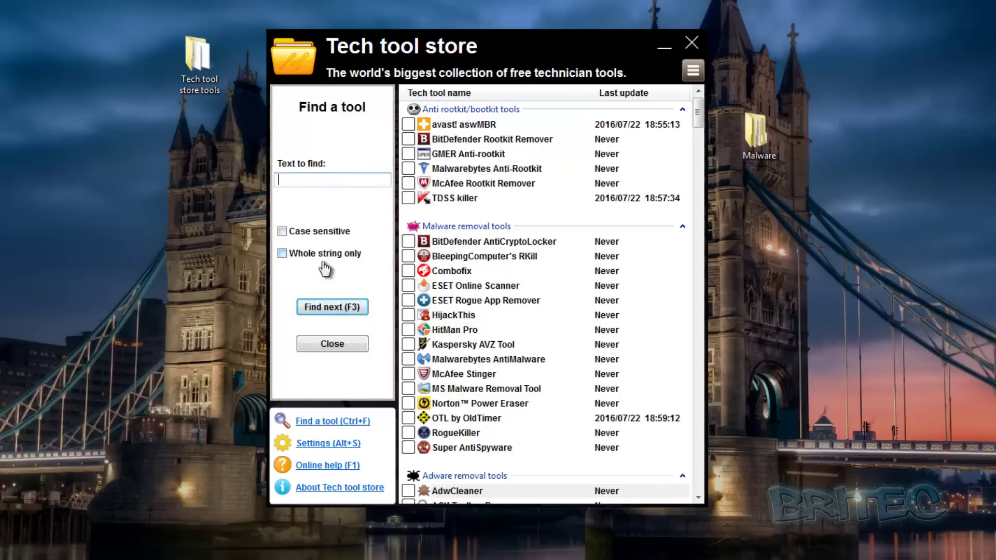
click(331, 345)
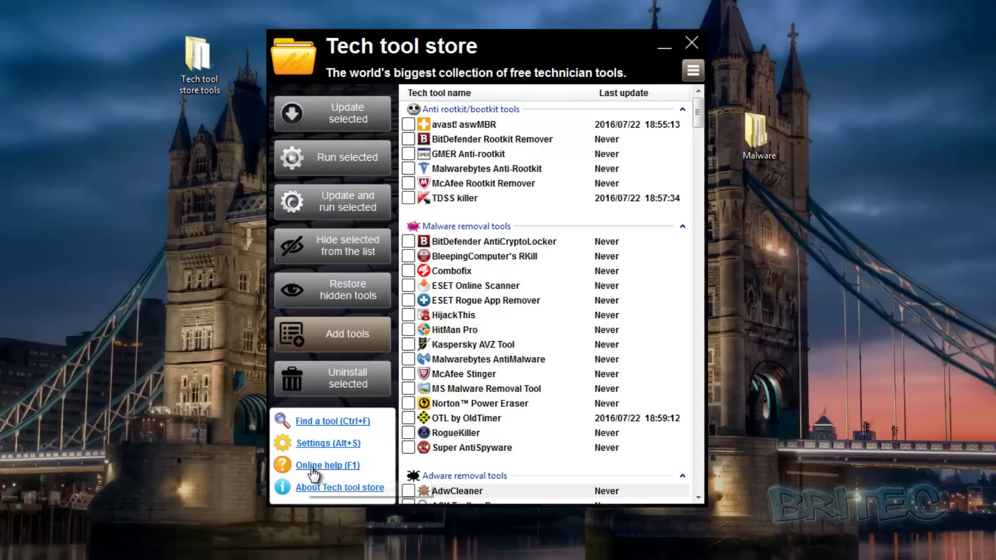
click(321, 445)
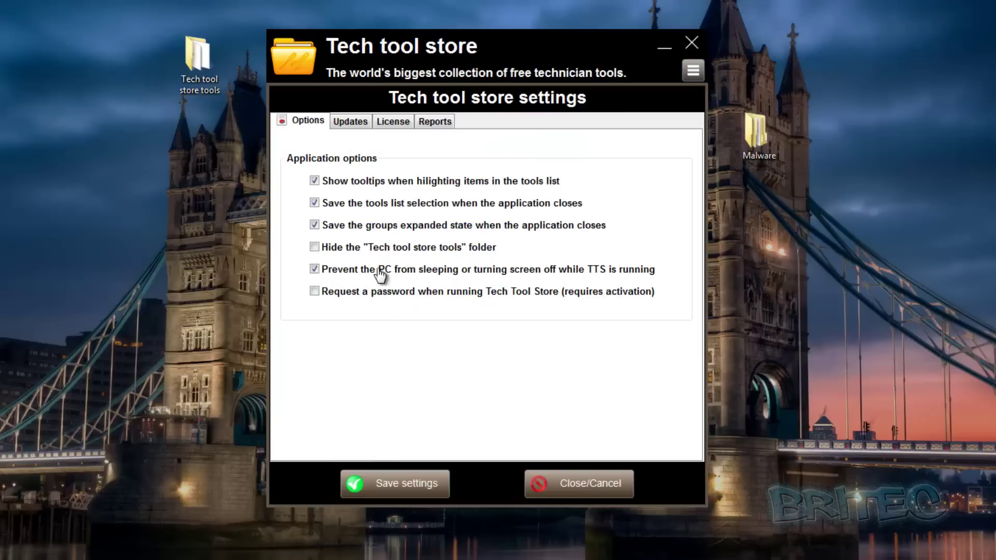
click(314, 224)
click(351, 128)
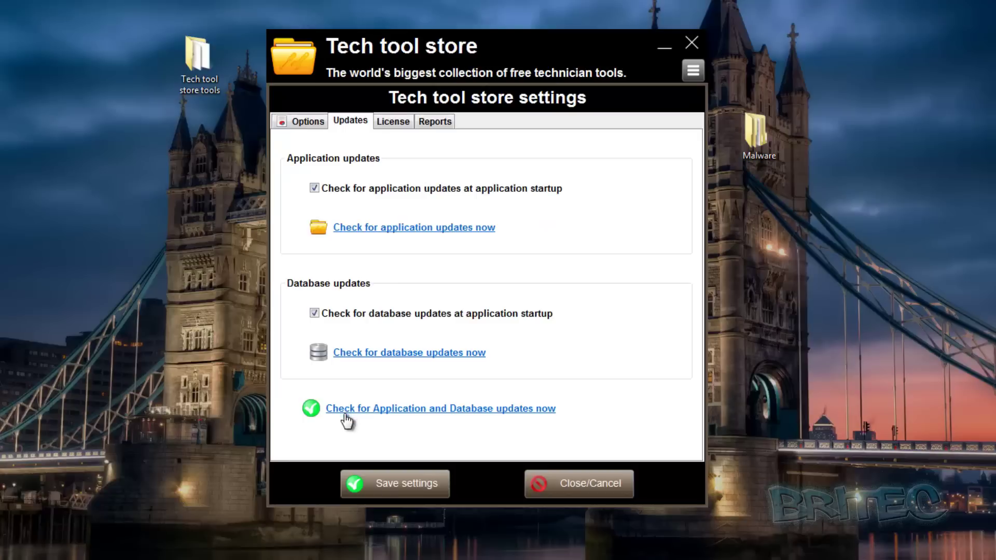
click(397, 123)
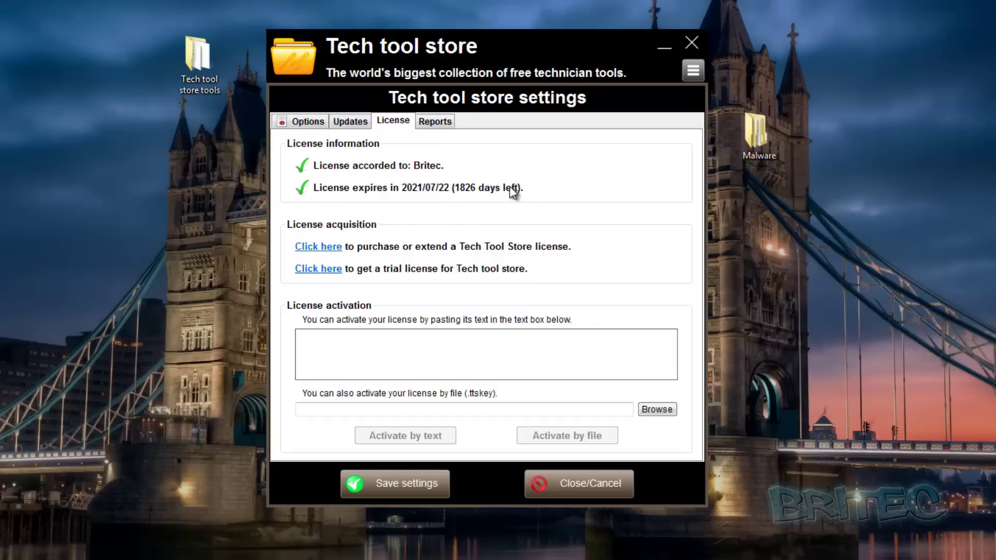
click(439, 127)
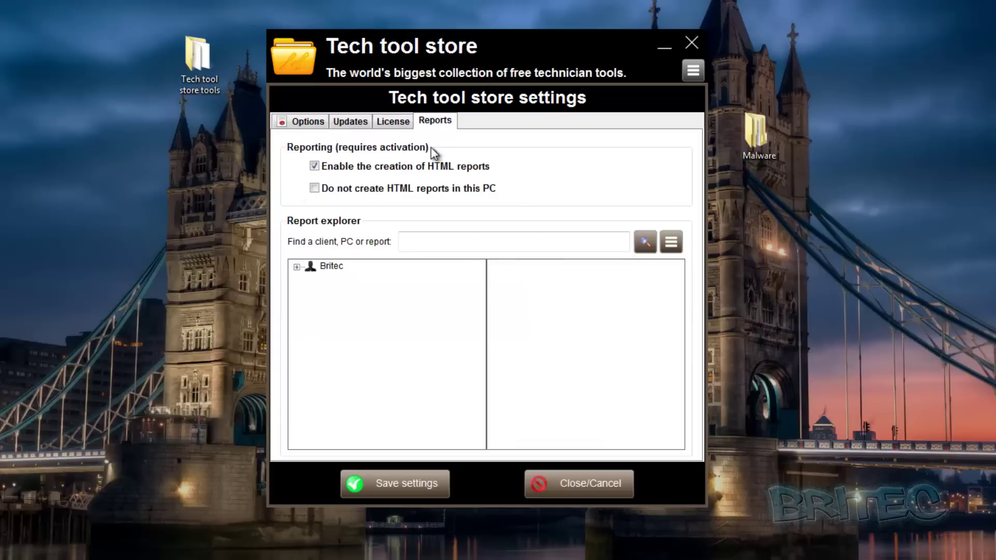
click(419, 309)
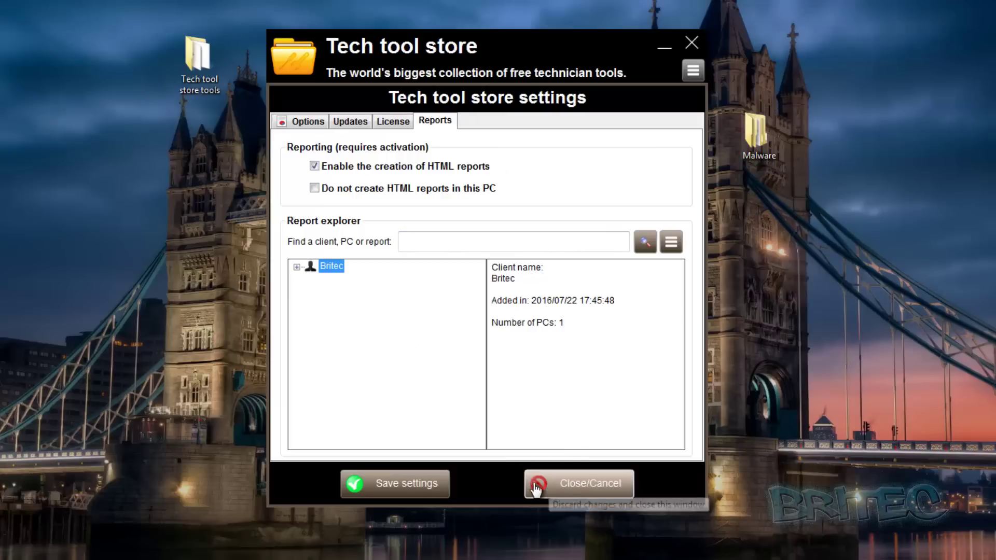
click(519, 485)
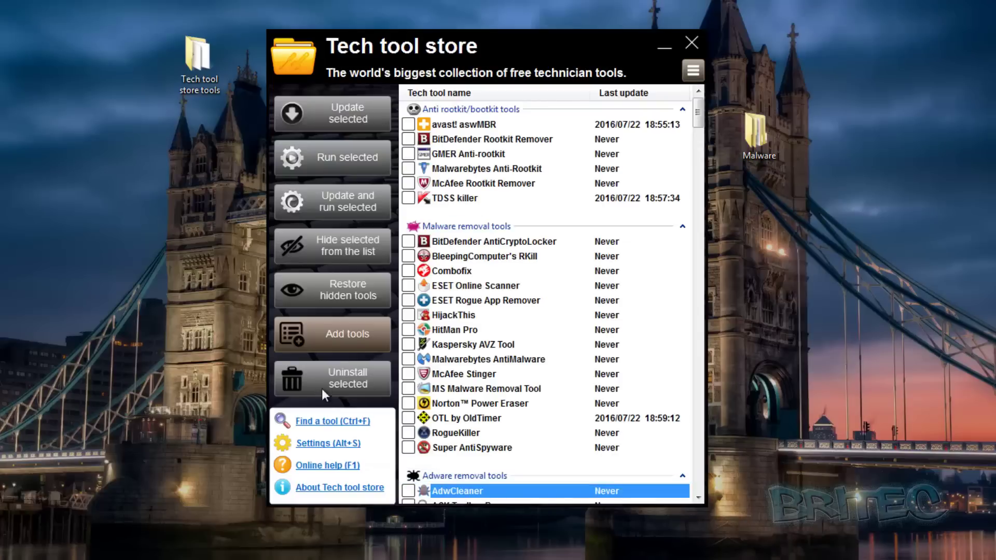
Open the tool-list options menu with its favorites, checking, reordering and selection commands
click(693, 72)
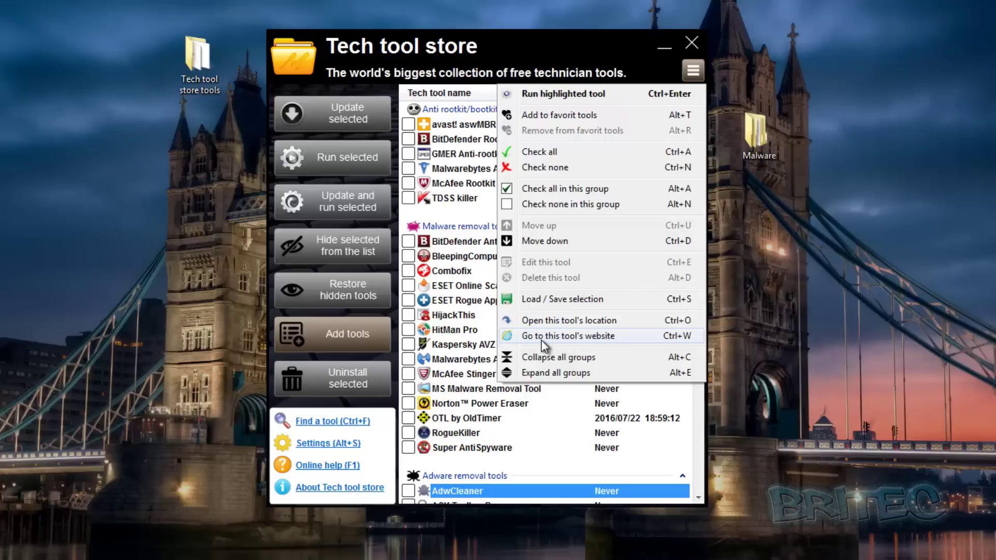
Tick TDSS killer, visit its Kaspersky support website from the menu, then close the page
click(419, 201)
click(408, 198)
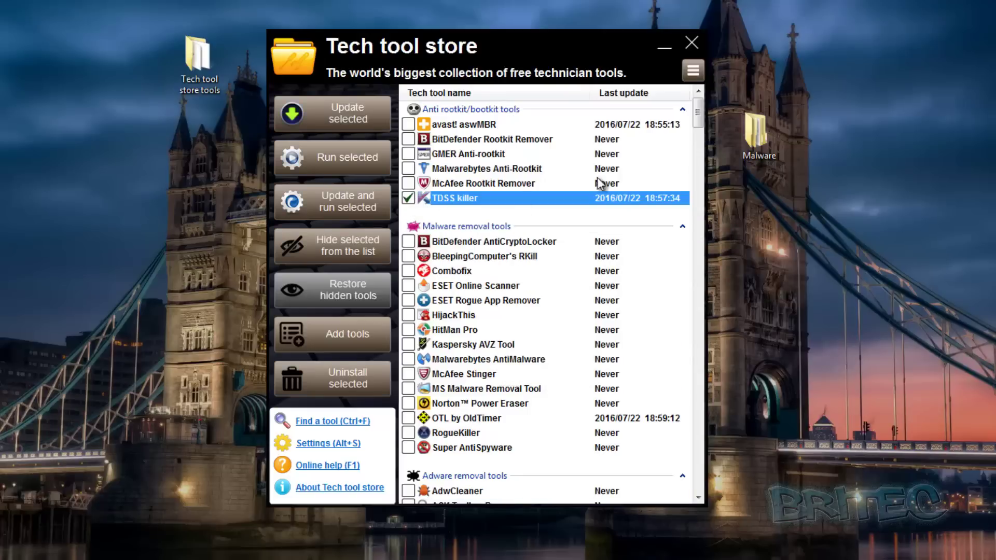
click(694, 70)
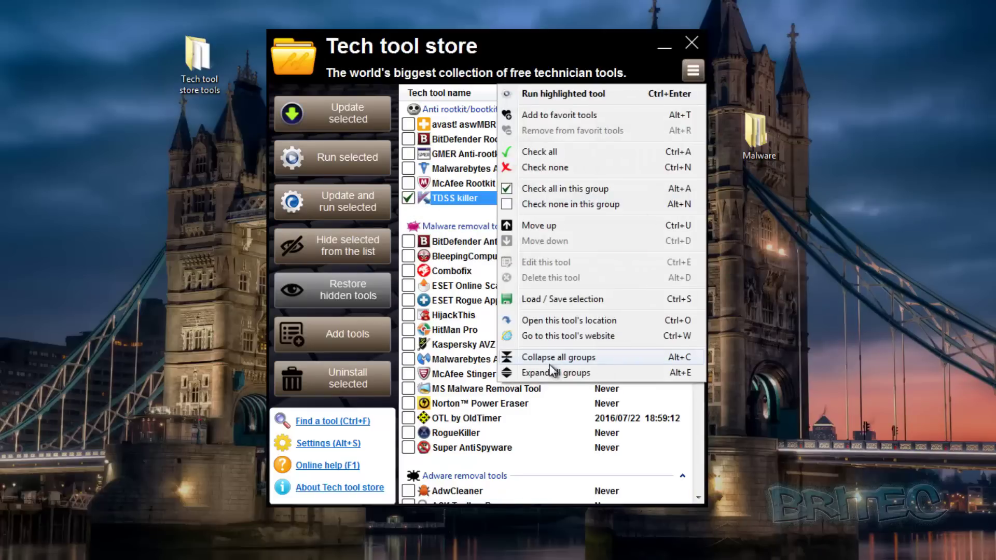
click(548, 336)
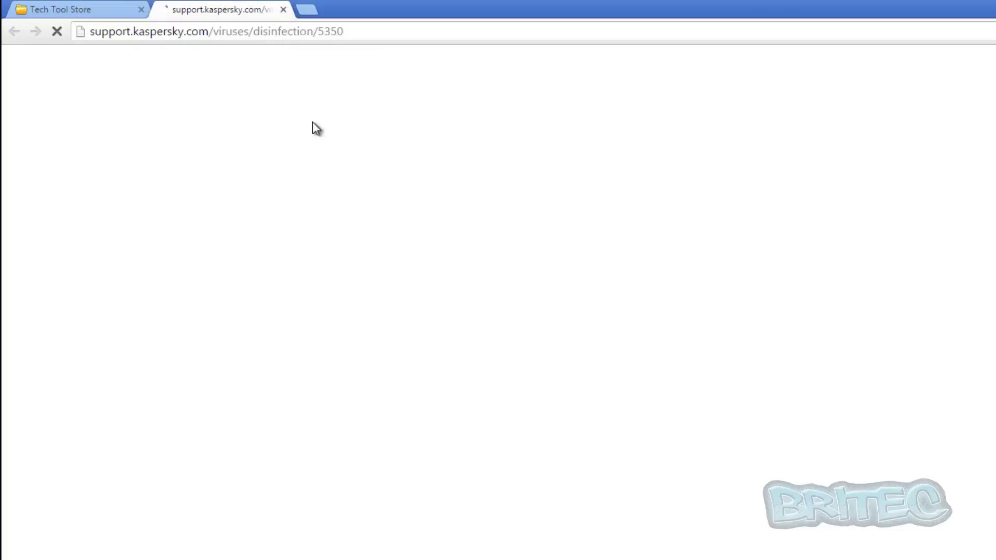
click(283, 10)
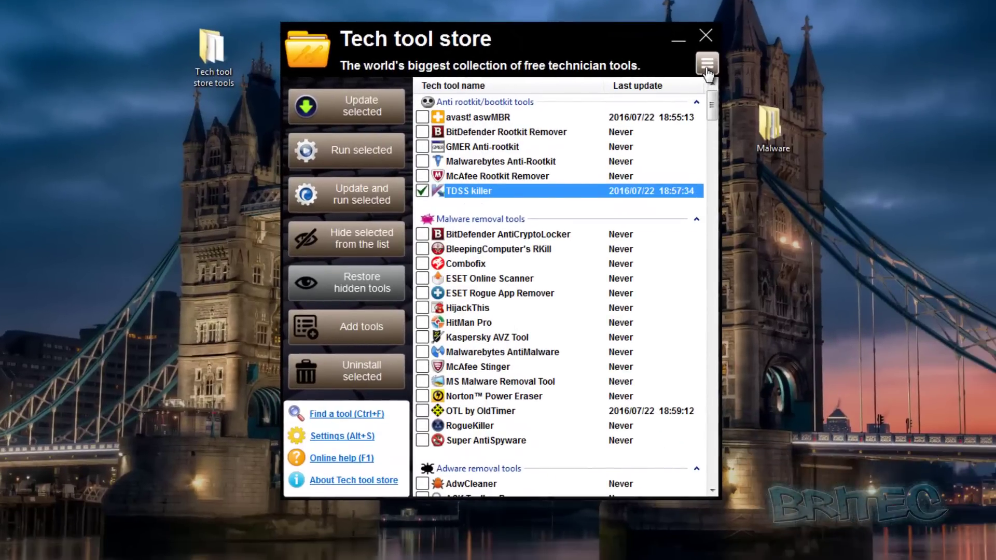
click(776, 106)
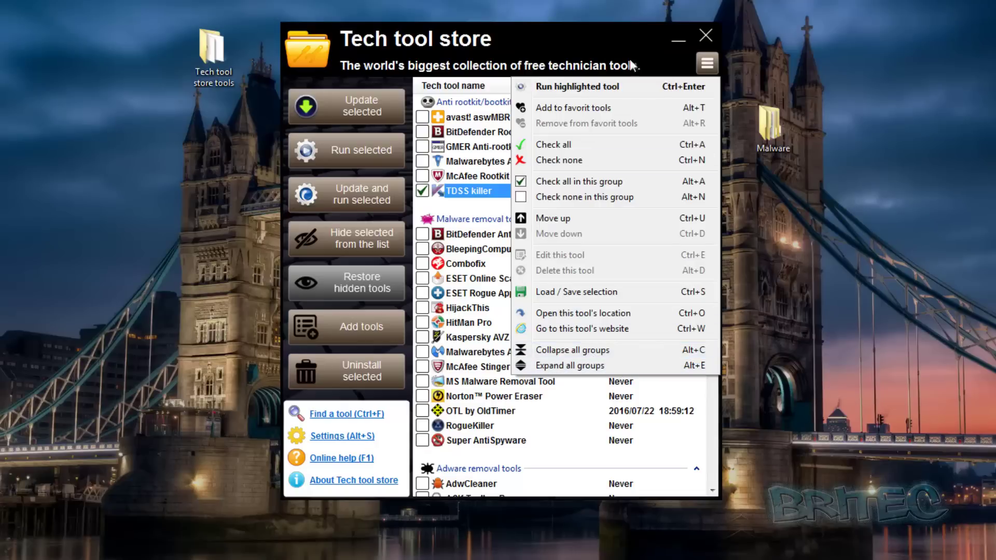
click(639, 42)
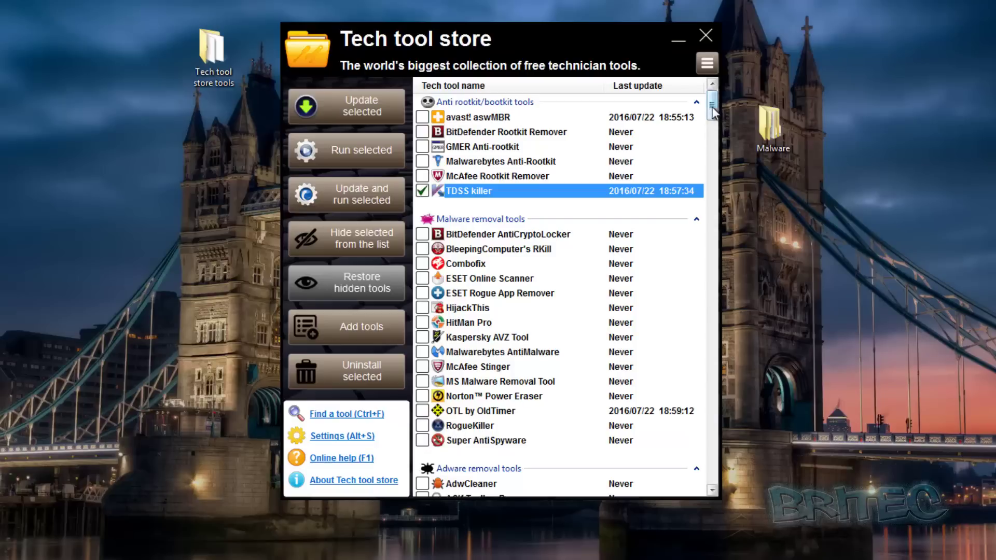
Scroll the tool list past Important updates to the start of System maintenance tools
drag(710, 111, 713, 135)
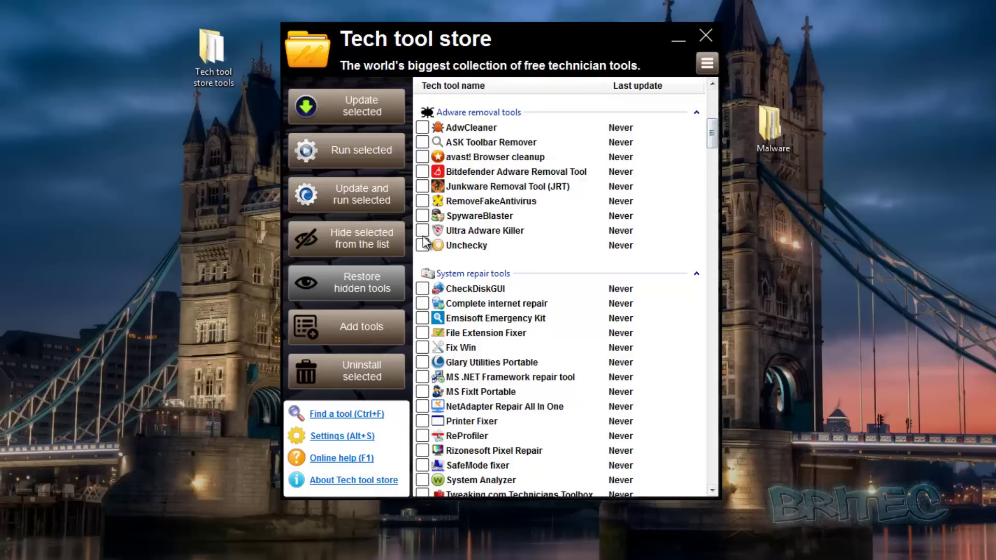
drag(714, 136, 714, 149)
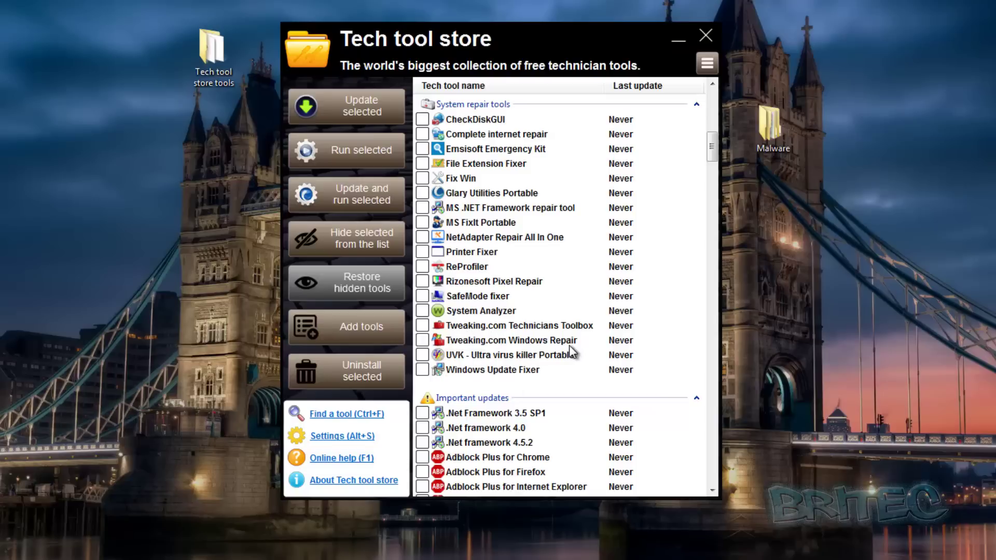
scroll(559, 345, up, 1)
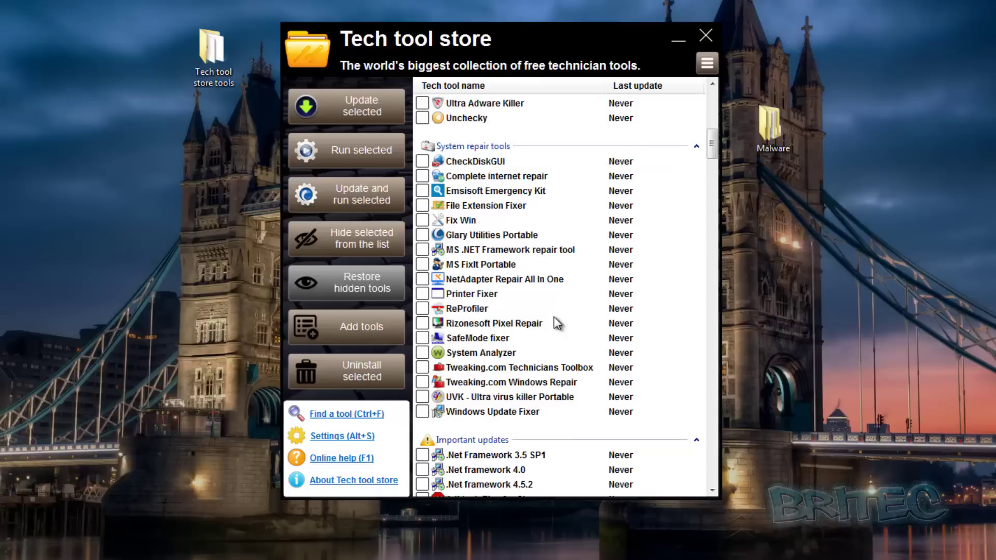
scroll(493, 324, down, 3)
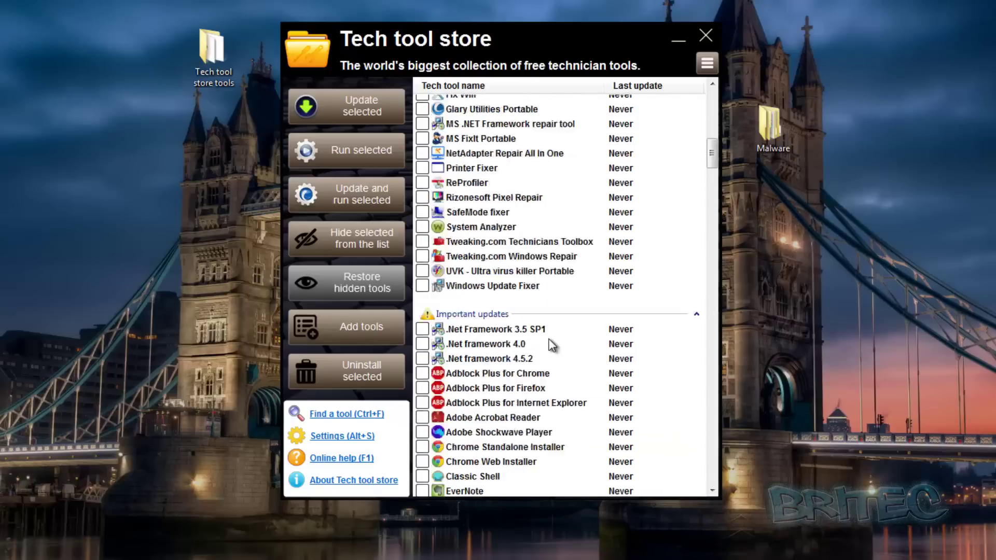
scroll(552, 345, down, 4)
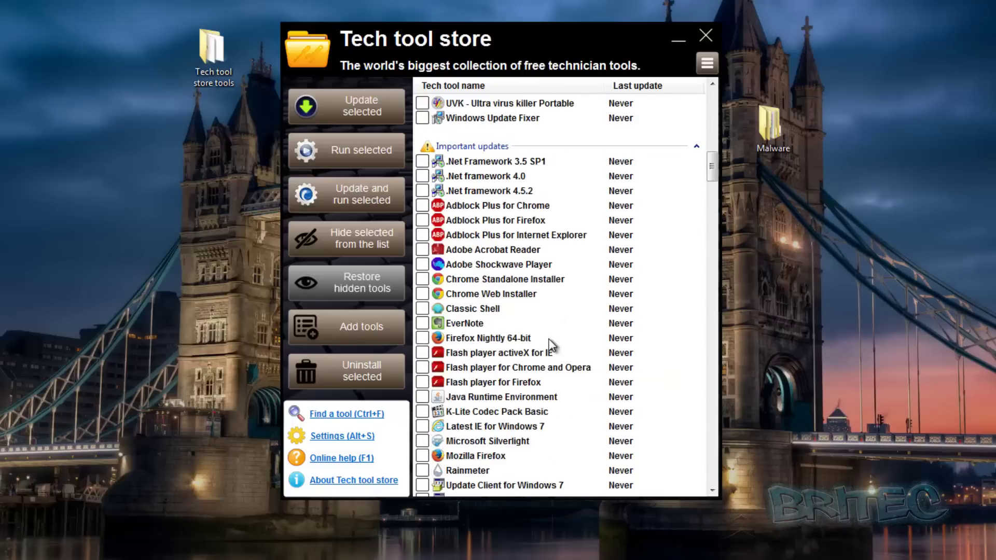
scroll(553, 345, down, 1)
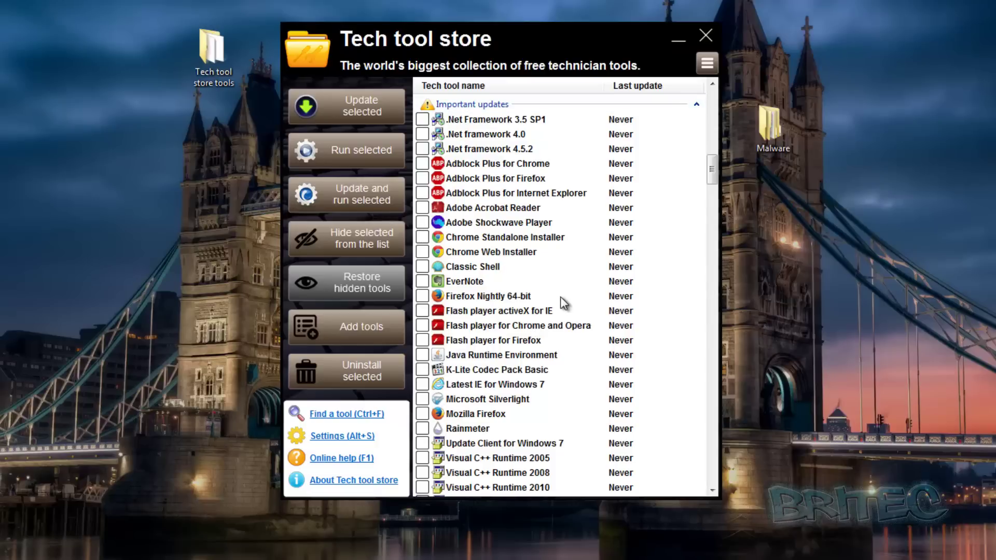
scroll(562, 307, down, 6)
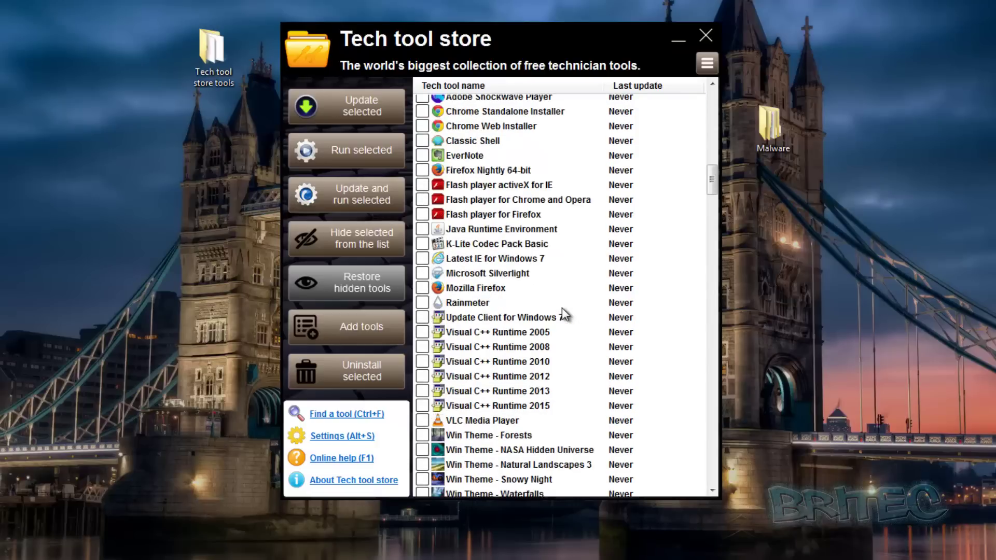
scroll(562, 306, down, 5)
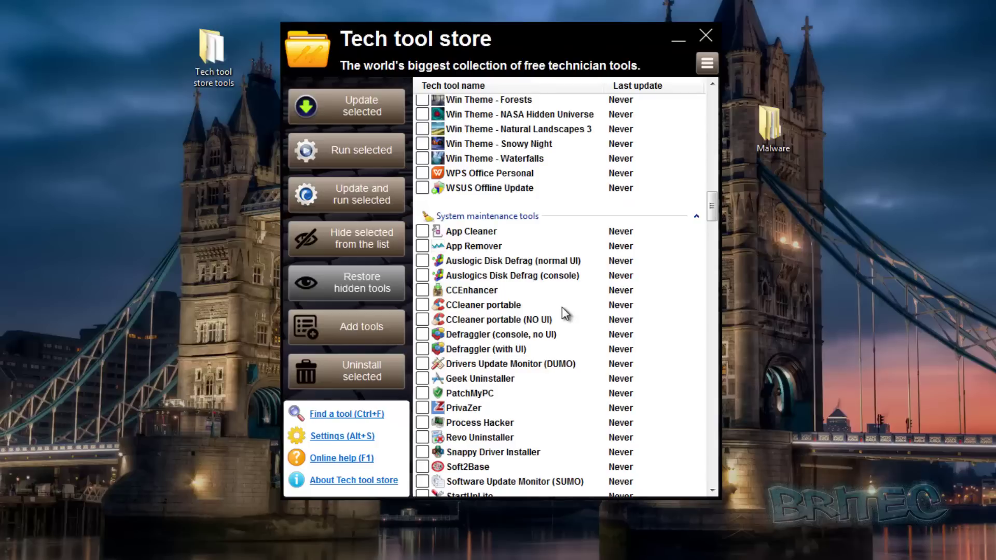
Scroll through System information and Network tools down to the Windows built-in tools group
scroll(561, 307, up, 1)
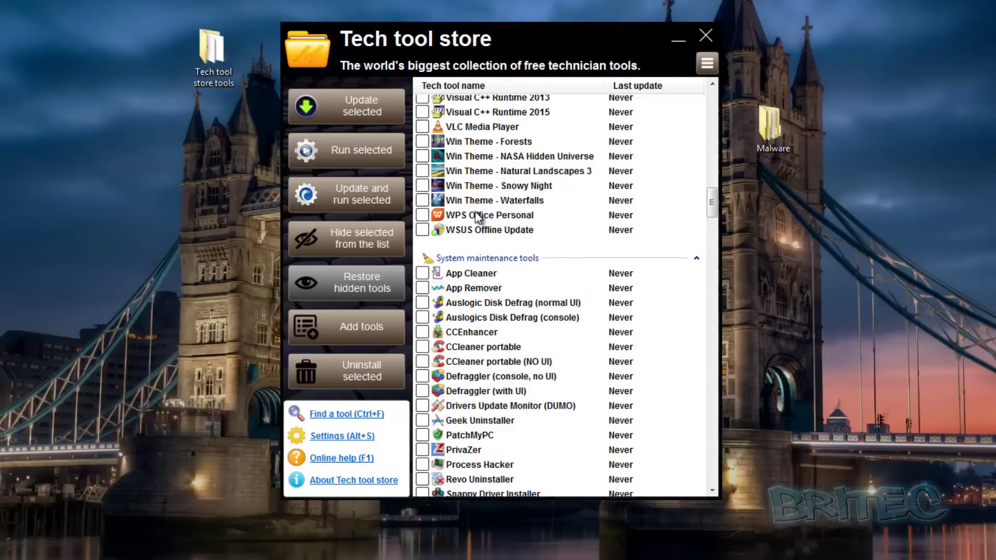
scroll(587, 362, down, 2)
scroll(588, 362, down, 1)
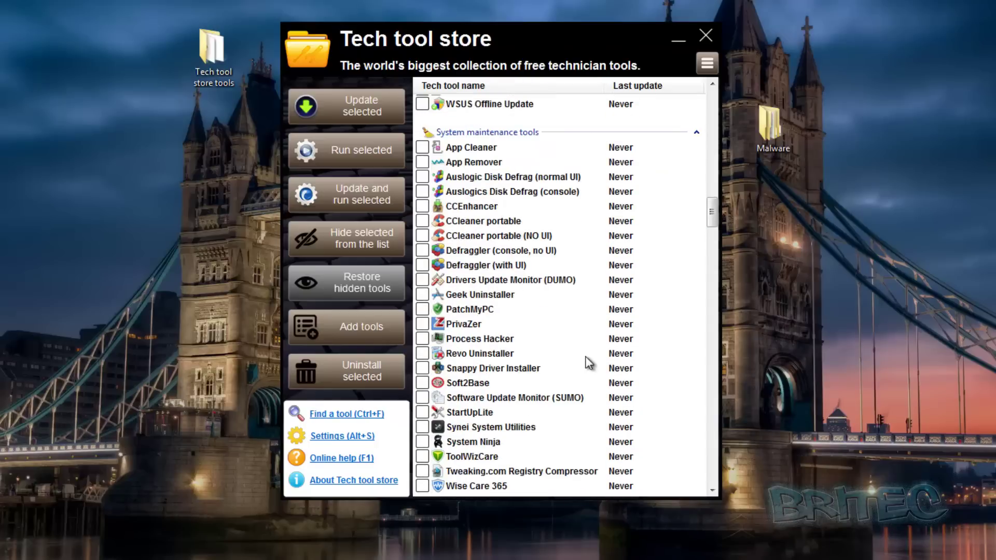
scroll(588, 362, down, 1)
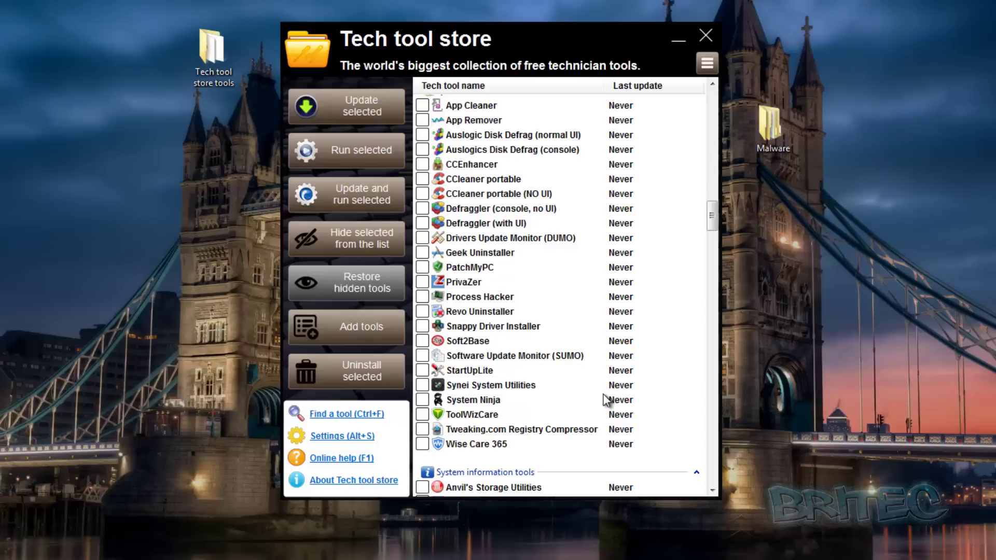
scroll(606, 398, down, 8)
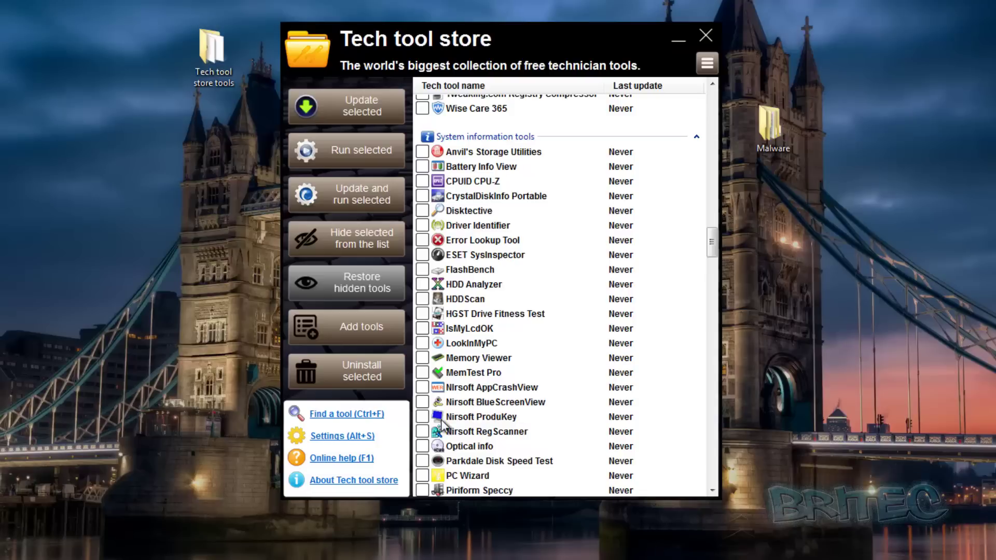
scroll(546, 429, down, 1)
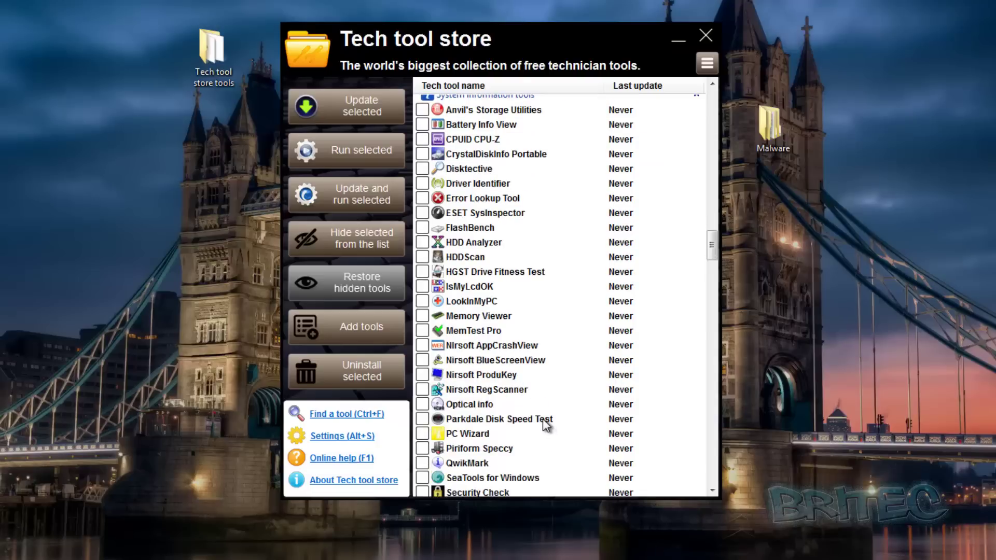
scroll(544, 425, down, 2)
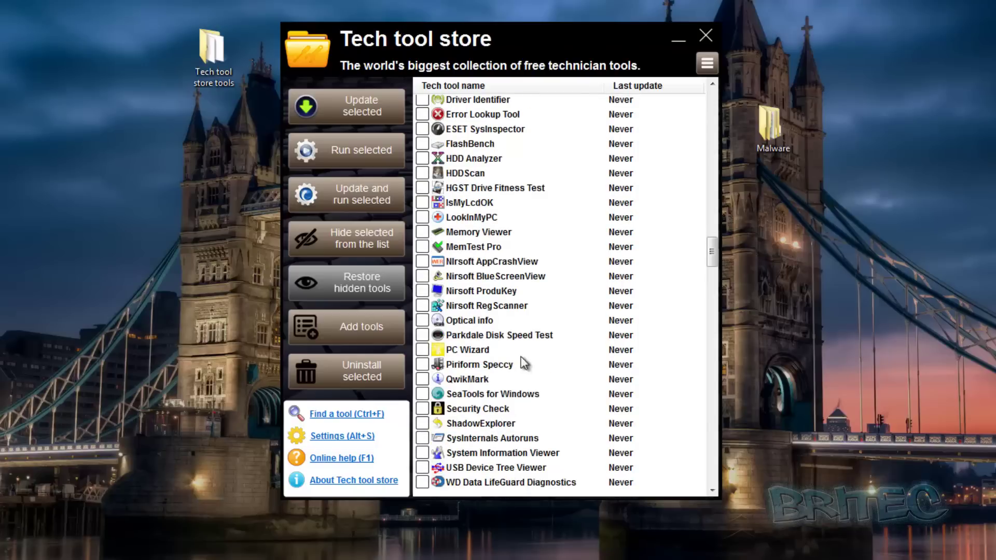
scroll(501, 430, down, 1)
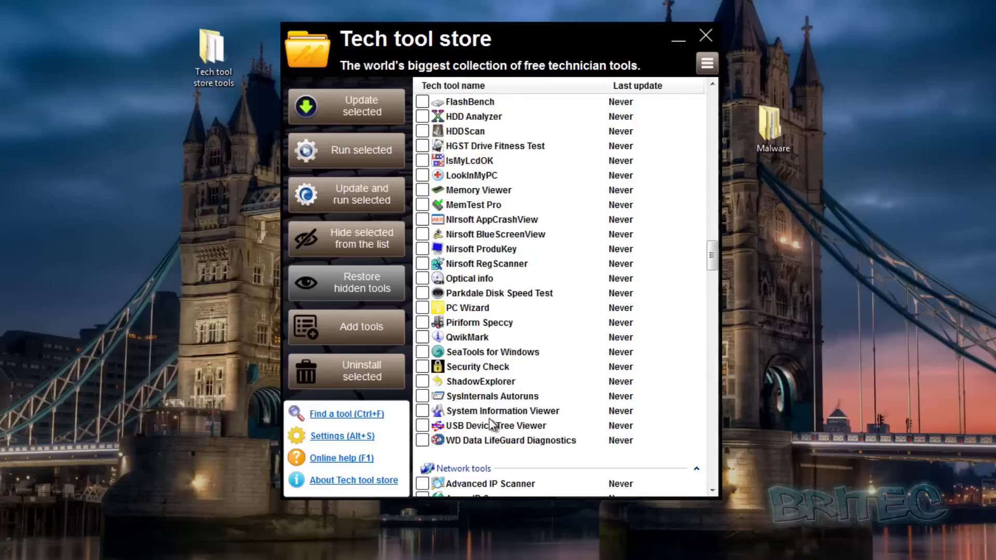
scroll(589, 425, down, 2)
scroll(586, 426, down, 5)
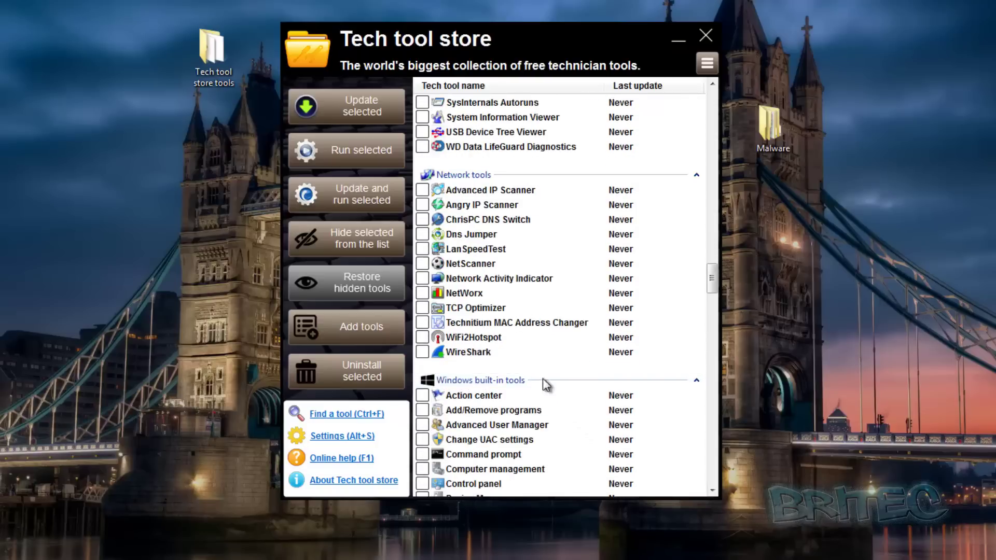
scroll(495, 238, down, 1)
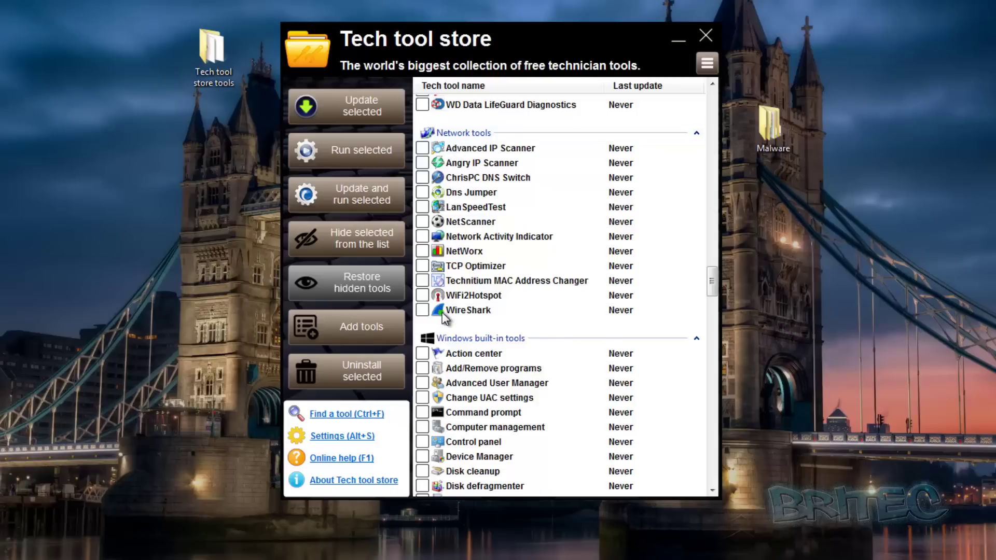
scroll(555, 345, down, 2)
scroll(555, 349, down, 3)
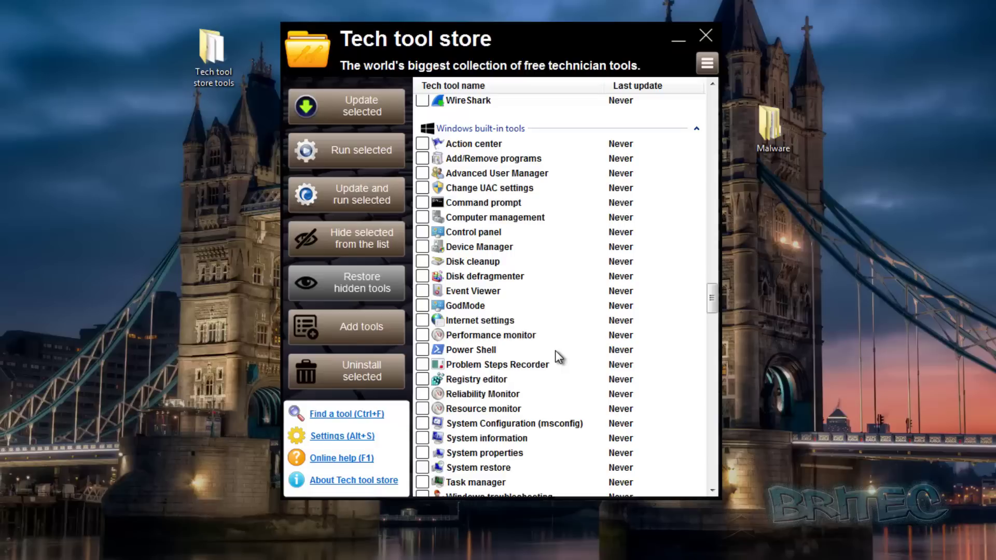
scroll(555, 351, down, 1)
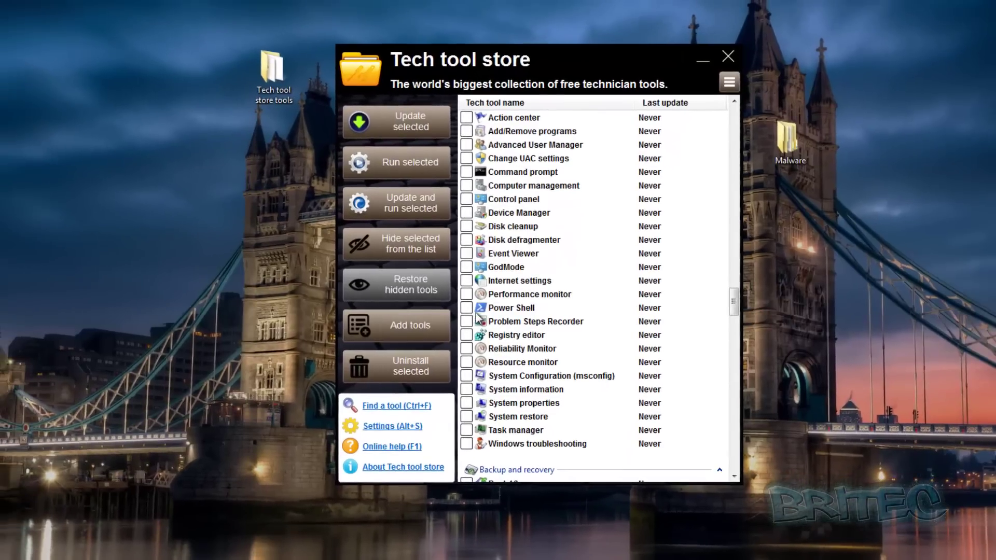
Run Power Shell from the list, close its console and untick it, then view Problem Steps Recorder's description
click(422, 308)
double_click(500, 308)
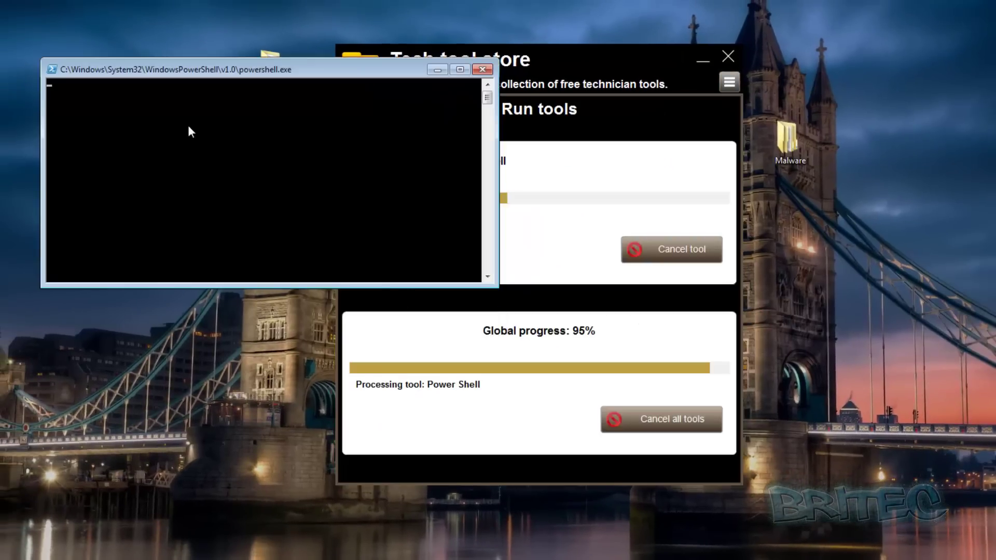
click(482, 70)
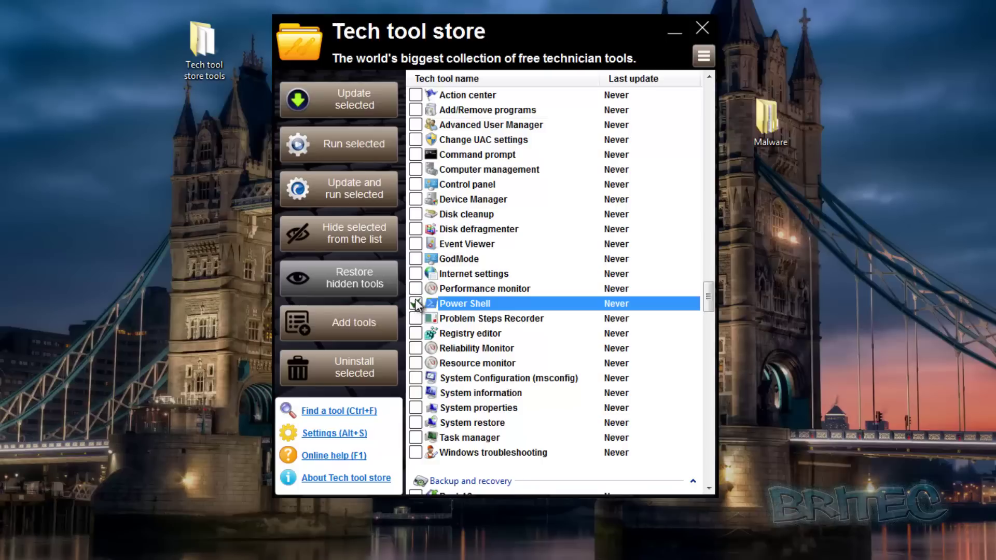
click(415, 304)
click(484, 319)
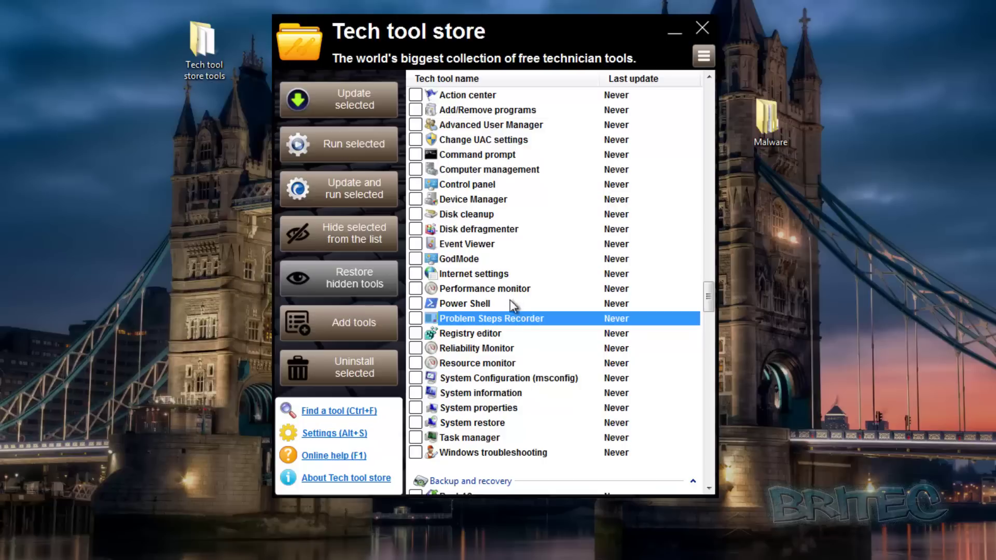
Scroll past Backup and recovery and System monitoring tools to the System tweaking tools group
scroll(514, 325, down, 2)
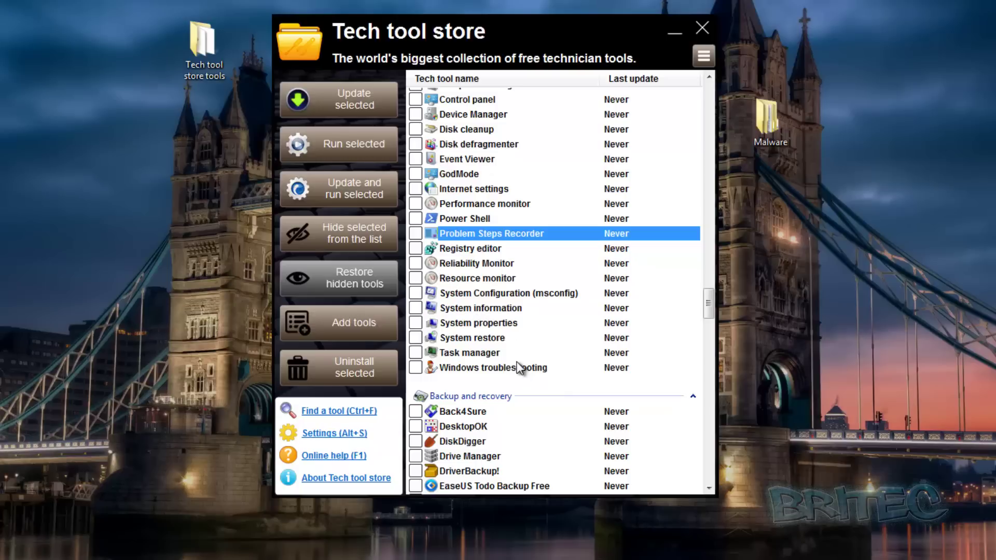
scroll(518, 389, down, 1)
scroll(469, 390, down, 3)
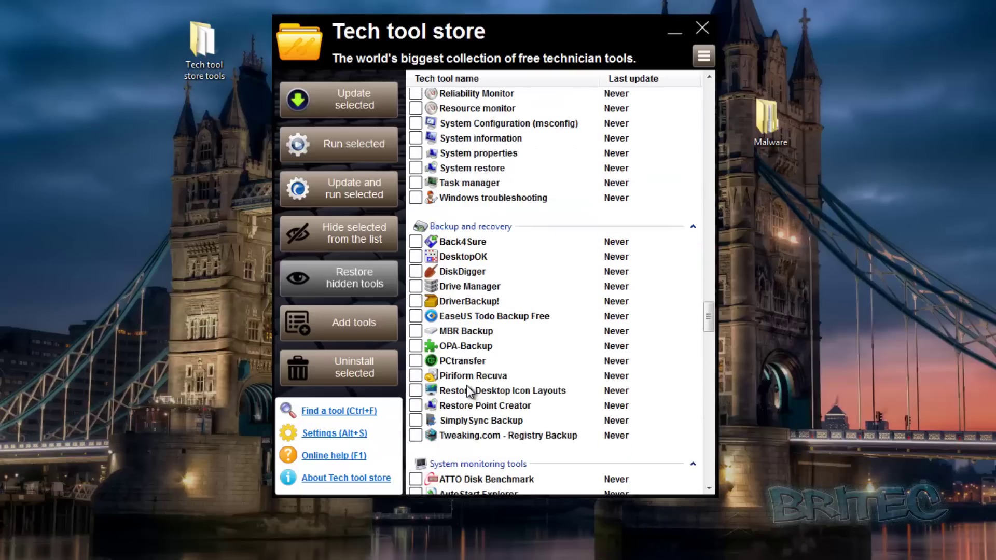
scroll(469, 390, down, 3)
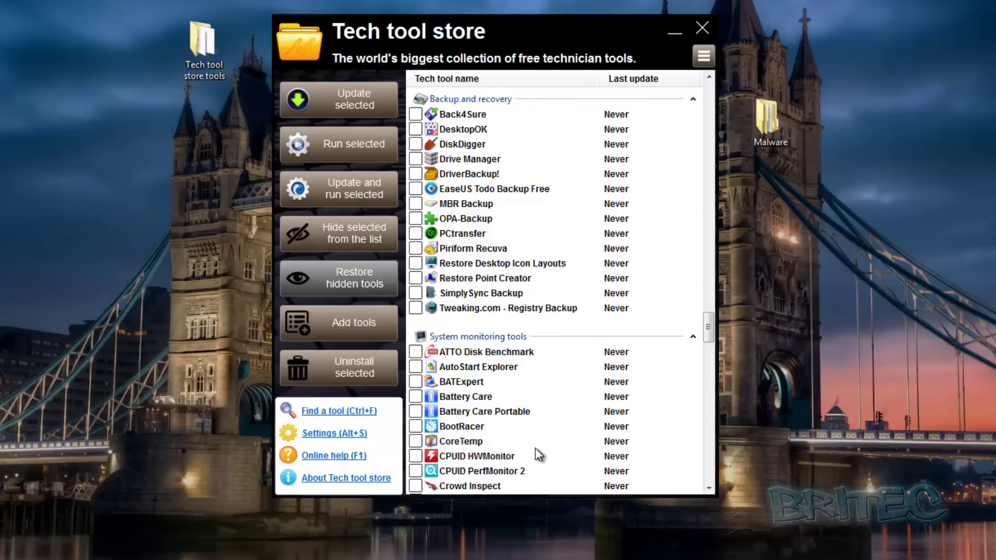
scroll(566, 400, down, 5)
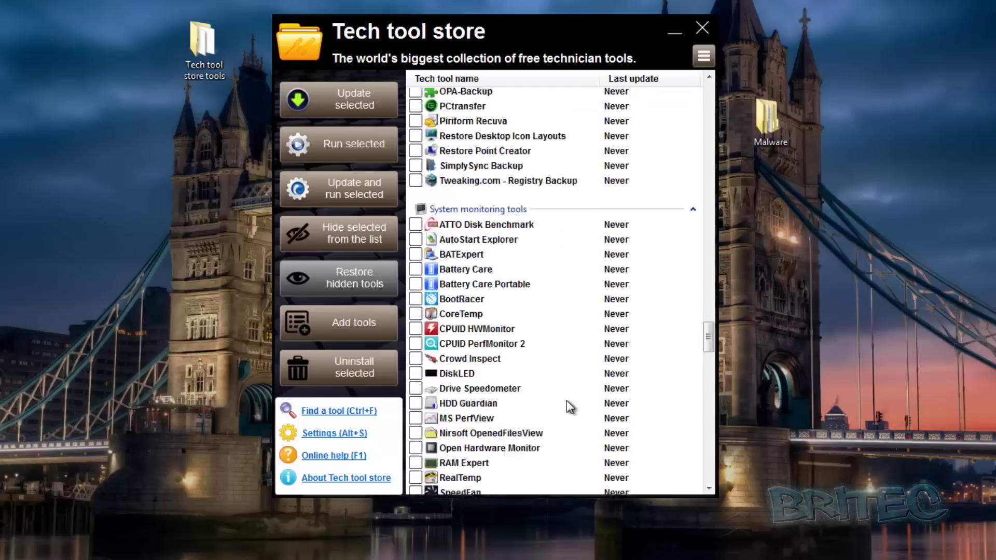
scroll(567, 408, down, 1)
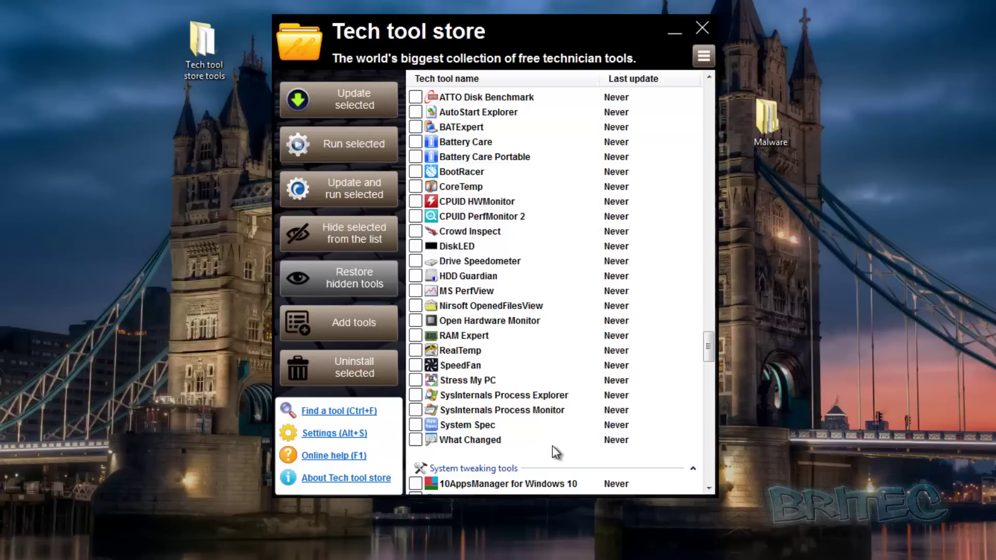
scroll(553, 446, down, 9)
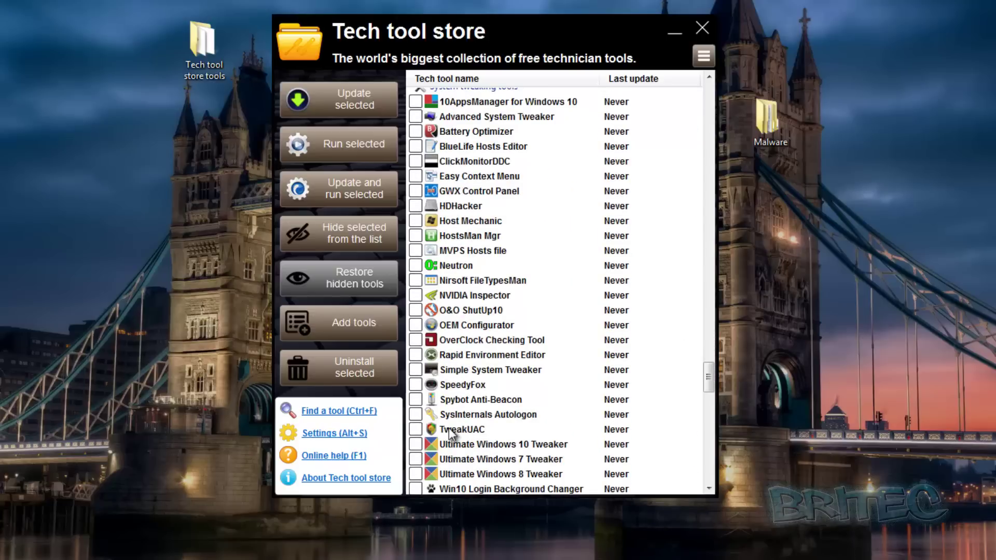
Launch HostsMan Mgr from the catalog and open its hosts file update sources
click(438, 237)
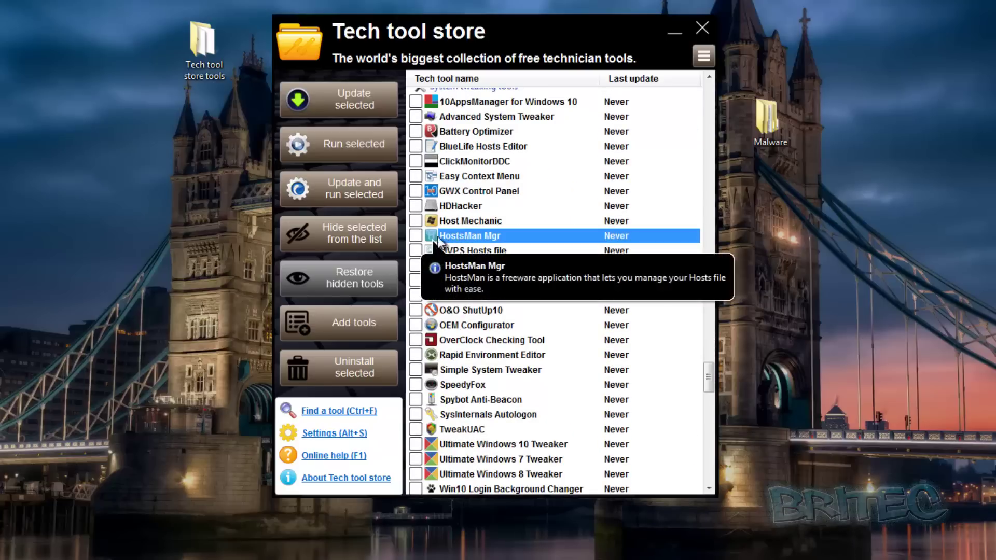
double_click(458, 237)
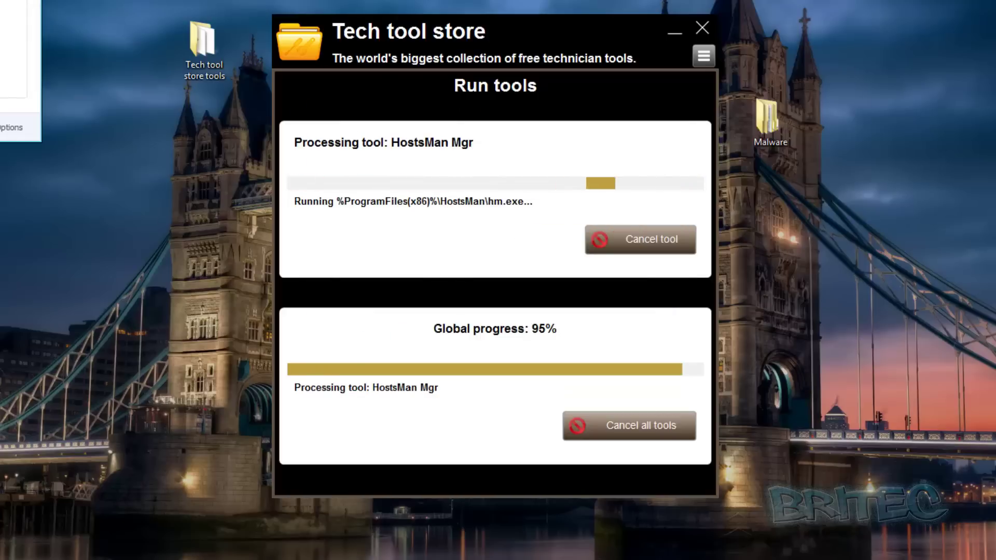
drag(406, 129, 420, 133)
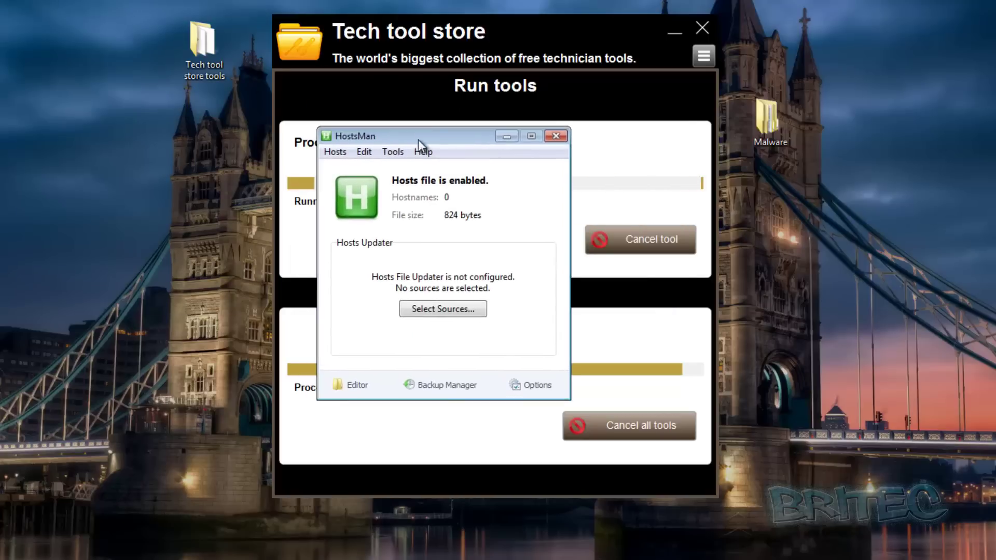
click(436, 314)
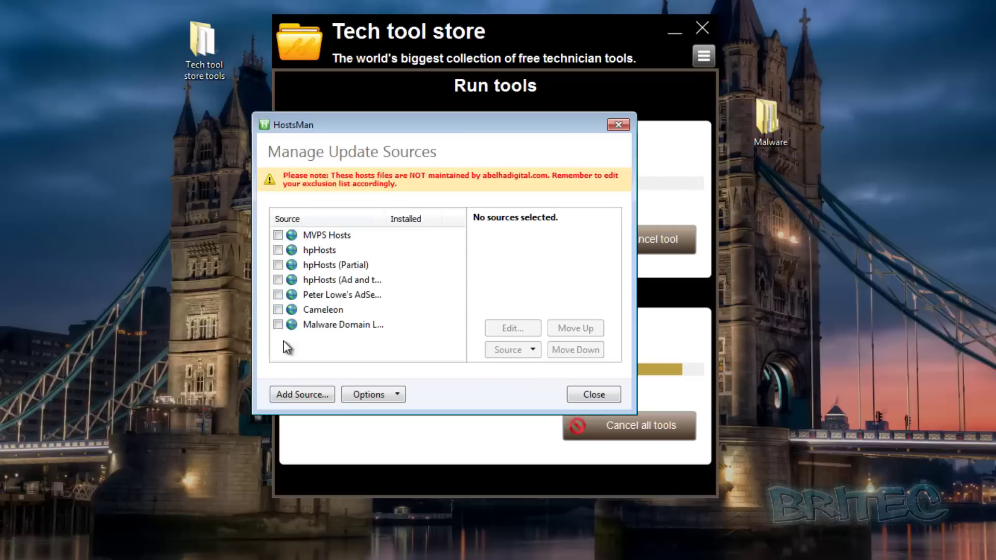
Close the update sources and HostsMan, then cancel the HostsMan tool run
click(618, 125)
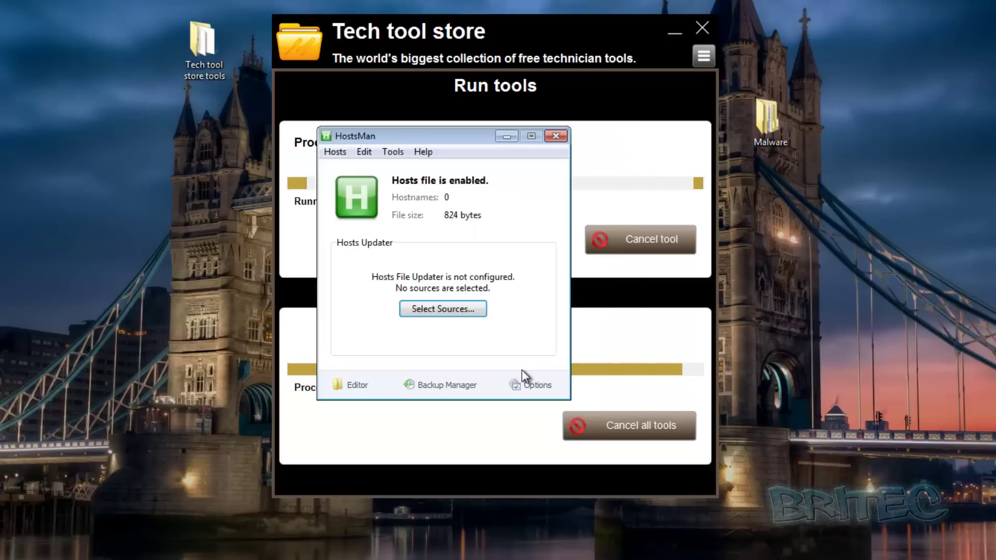
click(558, 138)
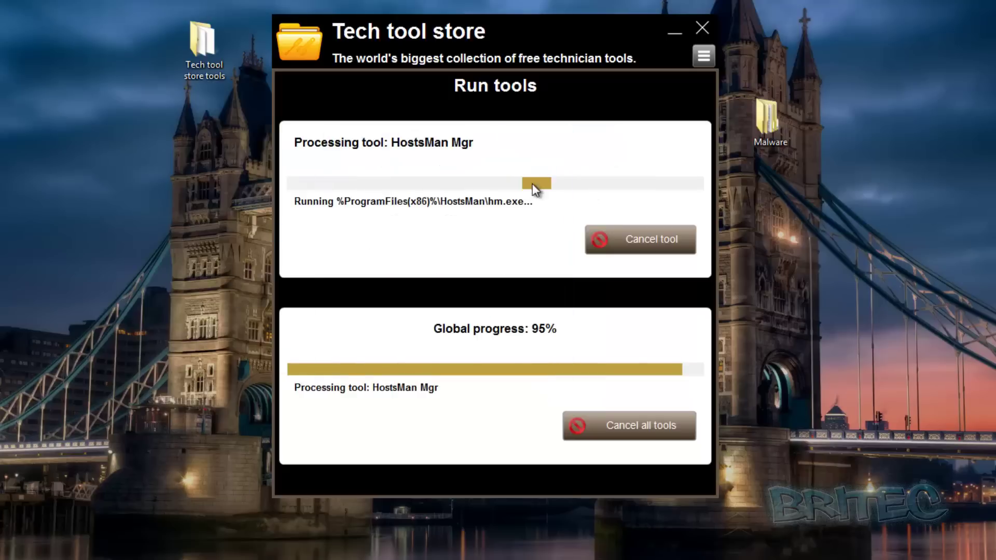
click(603, 241)
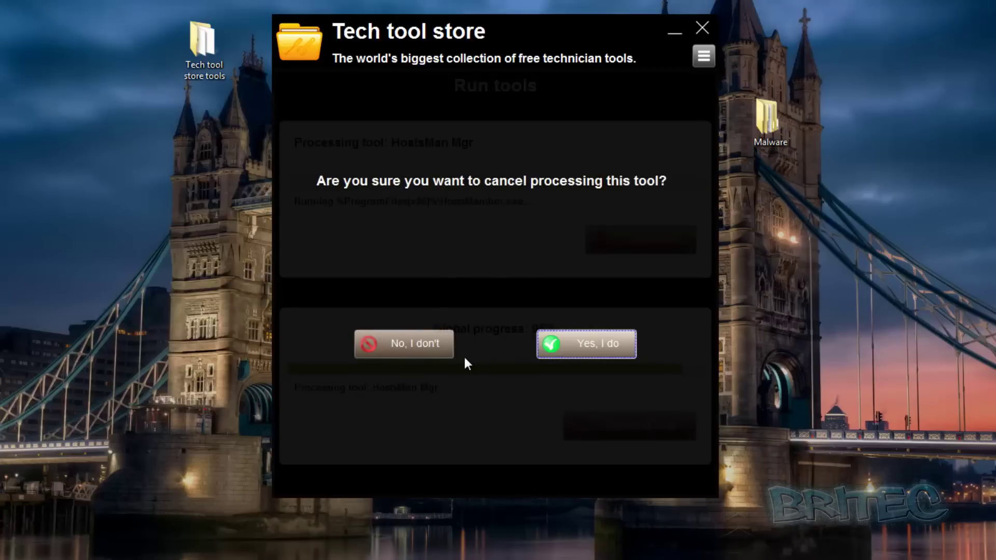
click(576, 346)
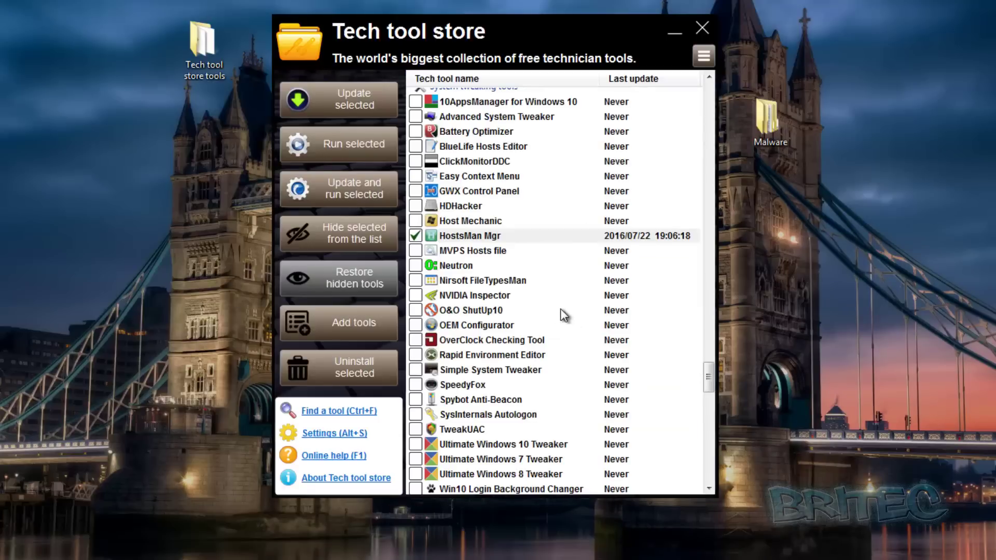
Select HostsMan Mgr, then view Spybot Anti-Beacon's description
click(409, 236)
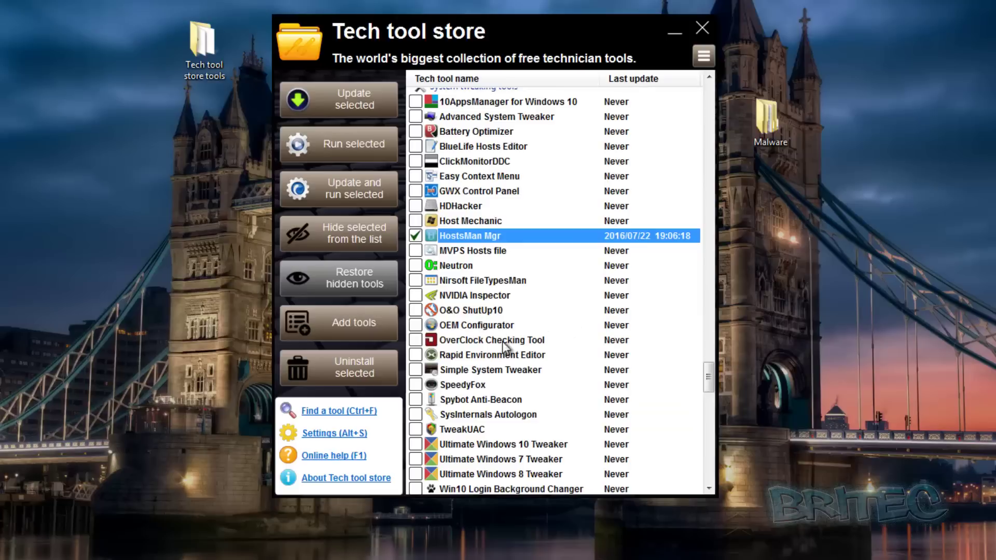
scroll(543, 366, down, 3)
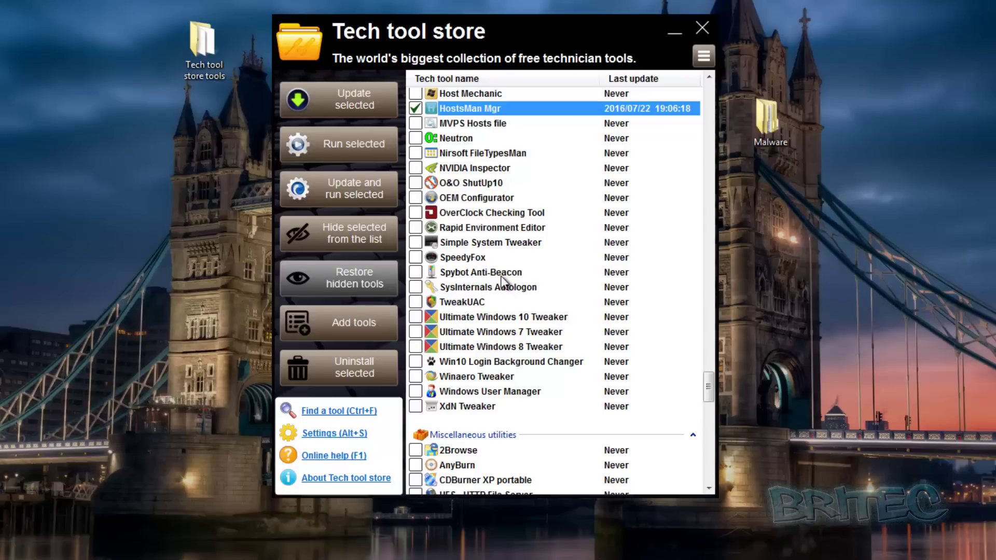
click(463, 272)
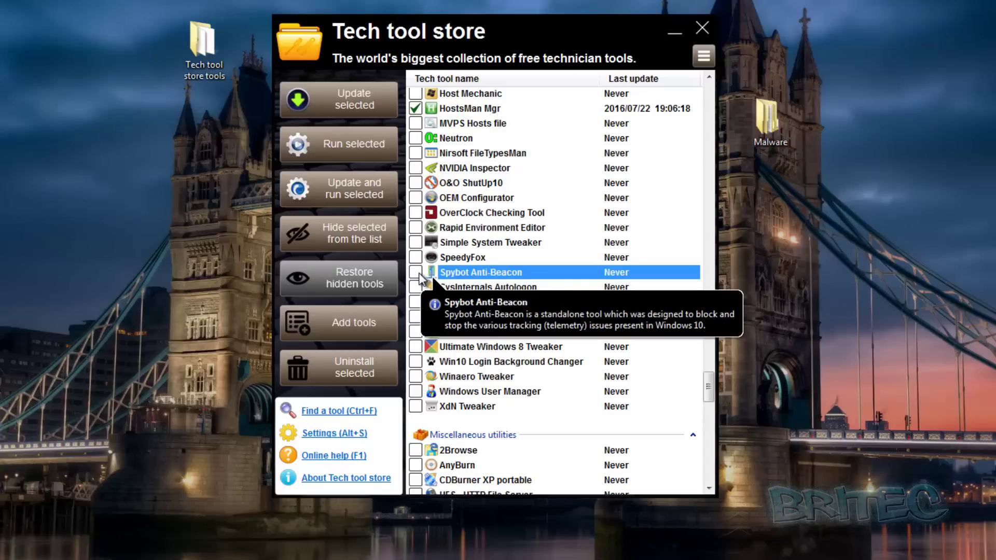
Scroll the catalog down to the Windows troubleshooters group
scroll(541, 297, down, 6)
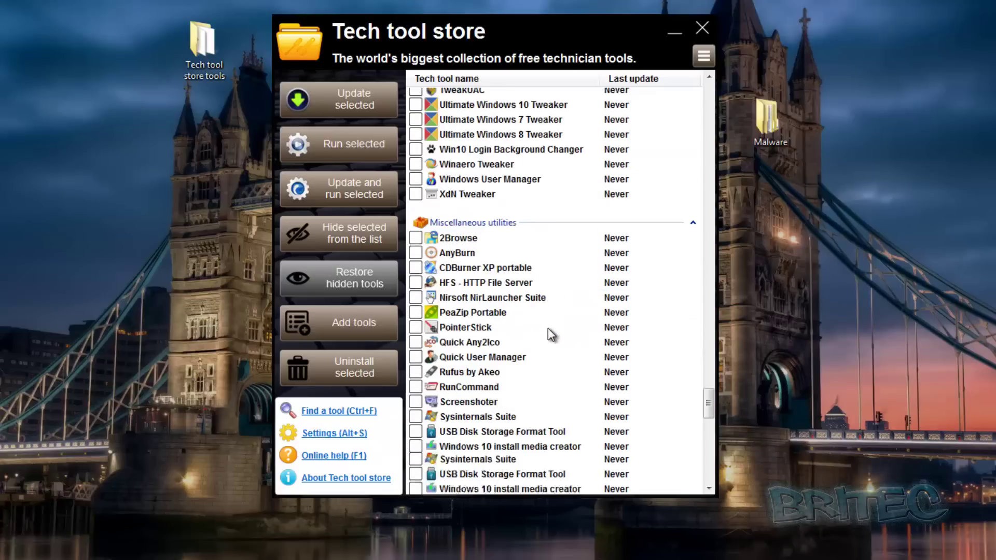
scroll(550, 336, down, 1)
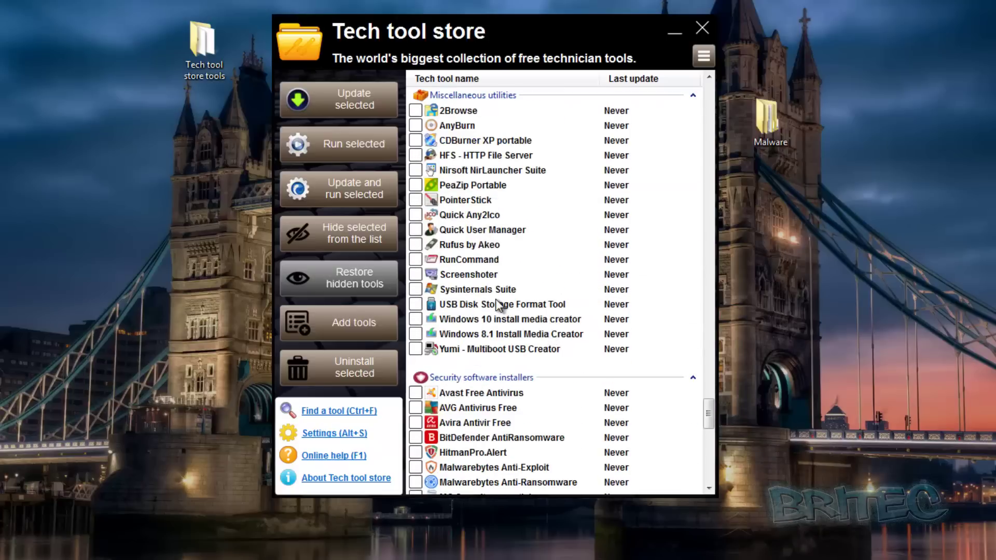
scroll(448, 166, up, 1)
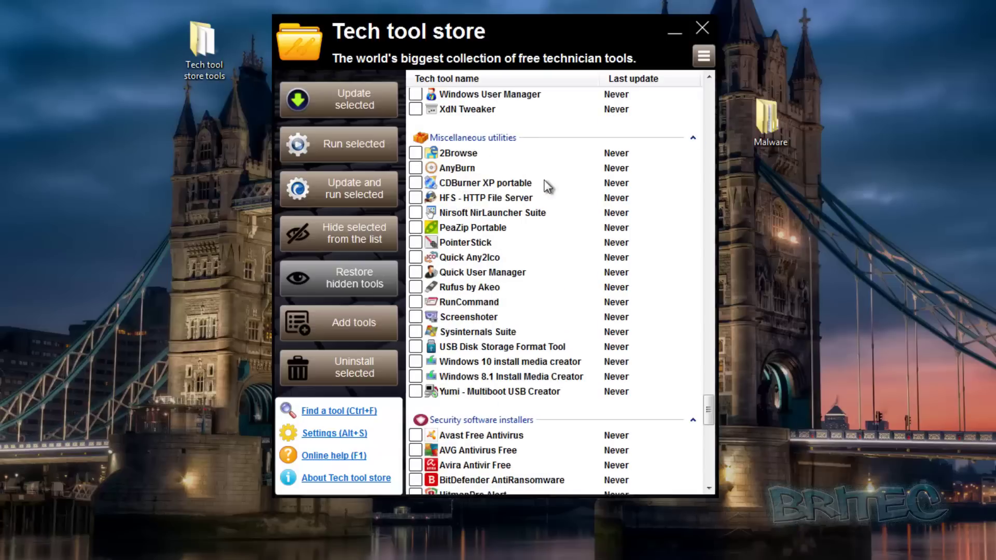
scroll(535, 298, down, 3)
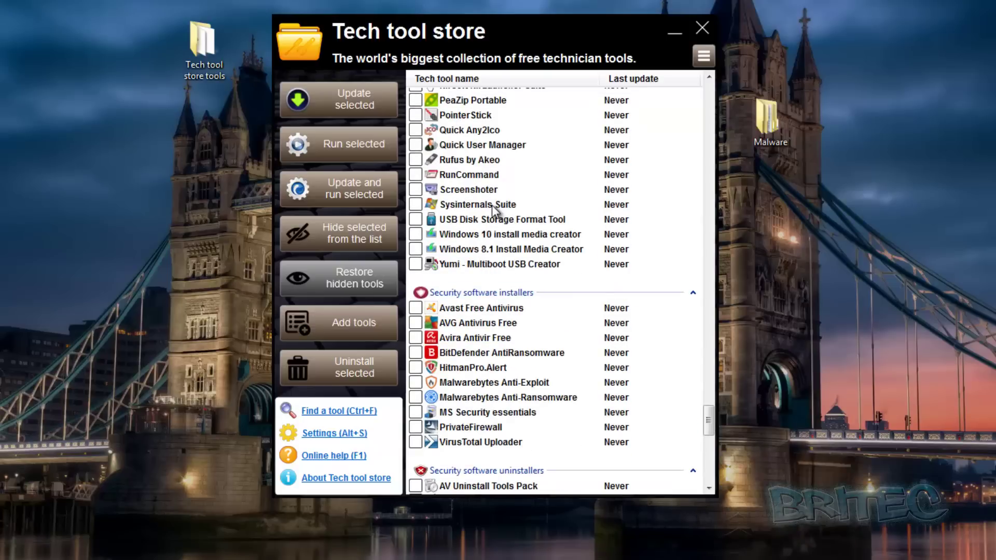
scroll(490, 215, up, 2)
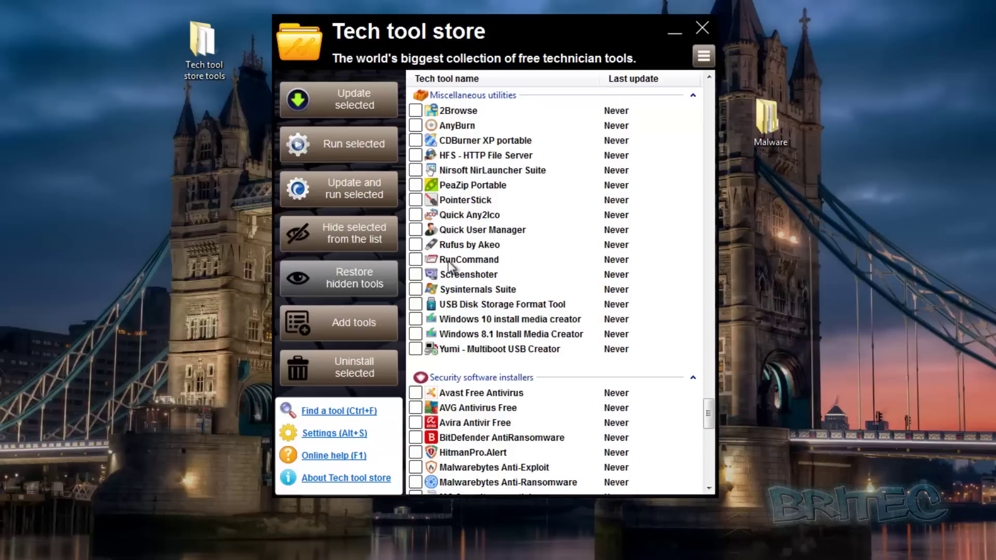
scroll(525, 343, down, 5)
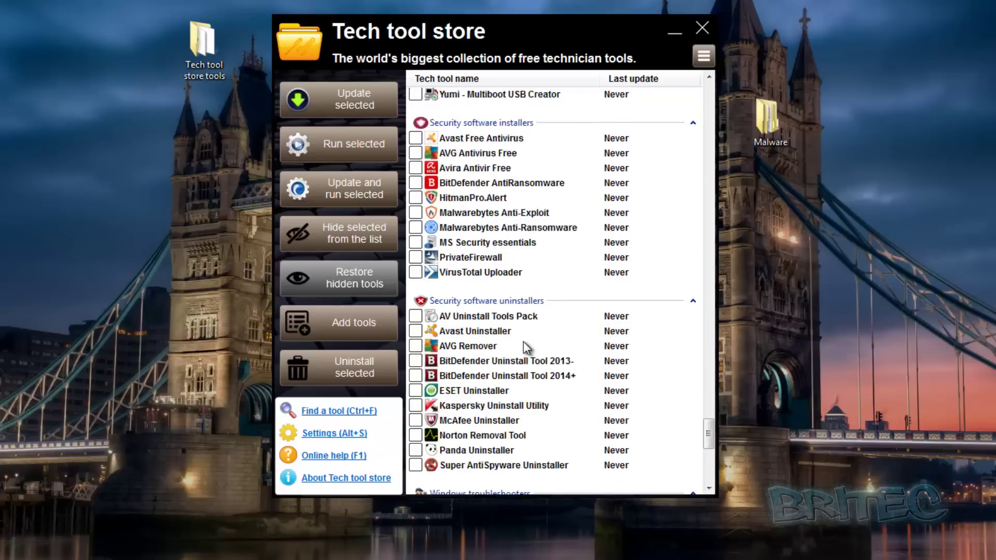
scroll(523, 344, down, 1)
scroll(522, 340, up, 1)
scroll(556, 155, up, 1)
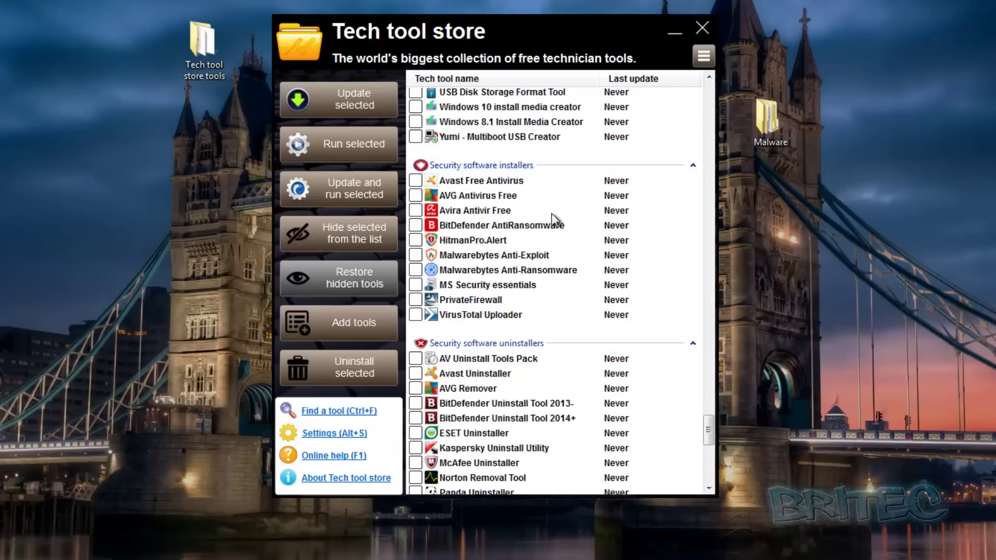
scroll(498, 145, down, 1)
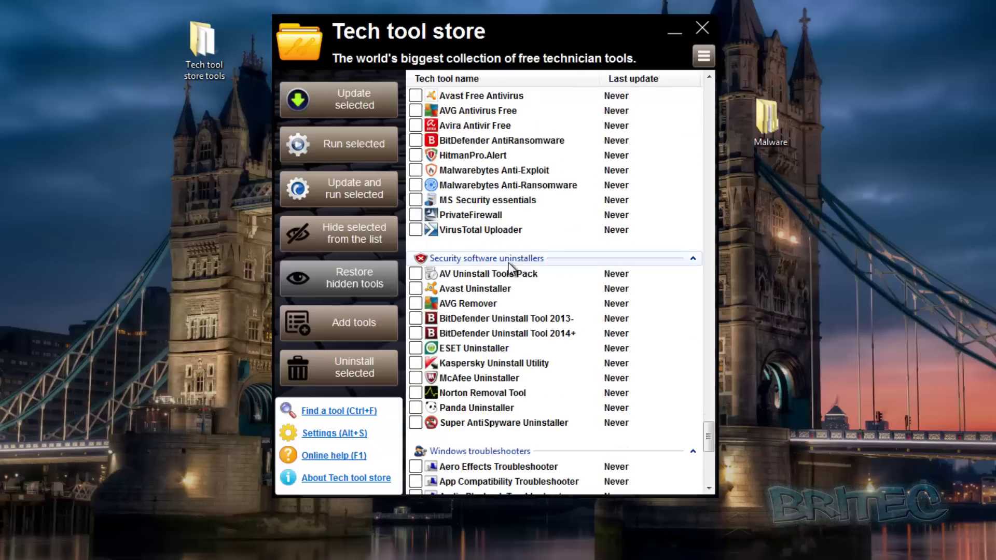
scroll(506, 267, up, 1)
scroll(504, 275, down, 1)
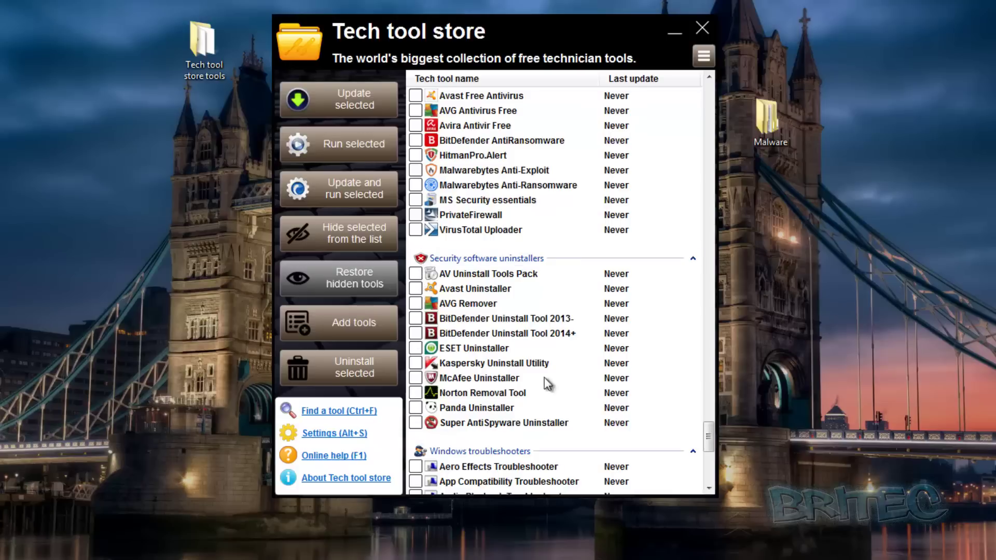
scroll(586, 412, down, 8)
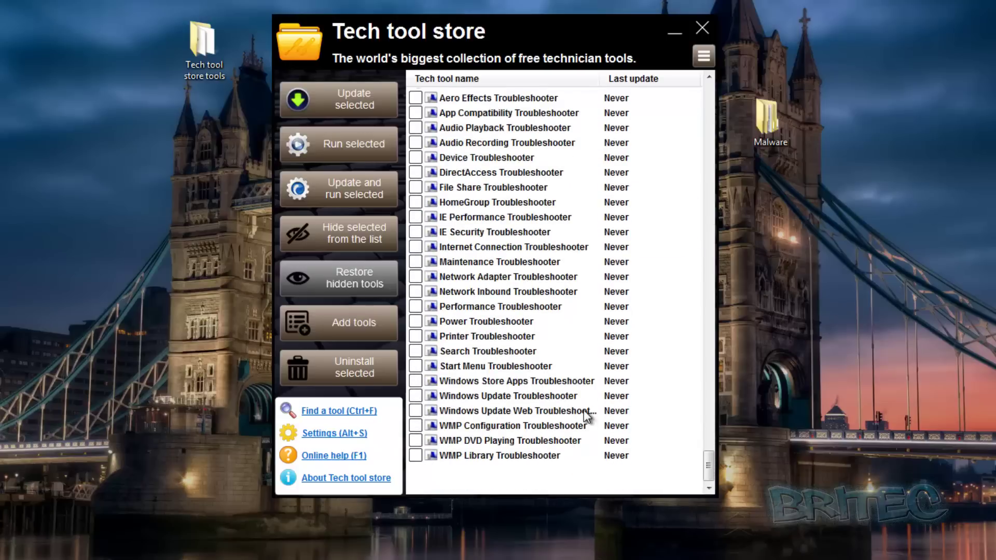
scroll(585, 411, up, 1)
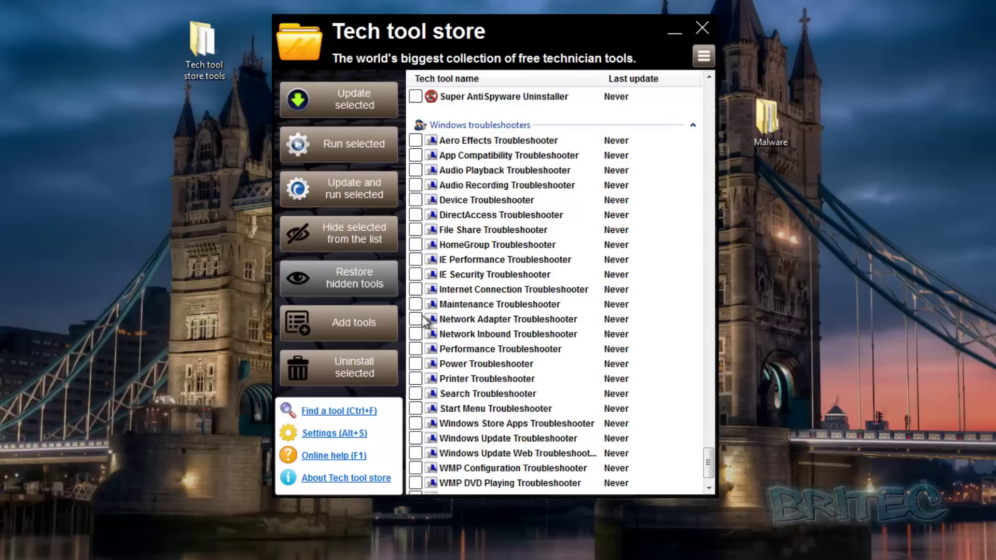
Launch the Network Adapter Troubleshooter, turn off automatic repairs under Advanced, then cancel it
double_click(490, 322)
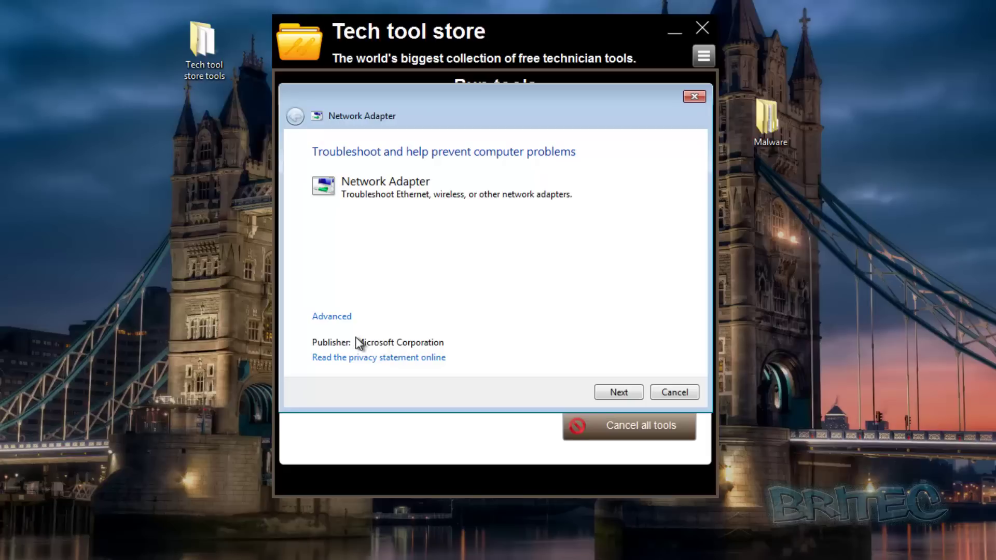
click(331, 316)
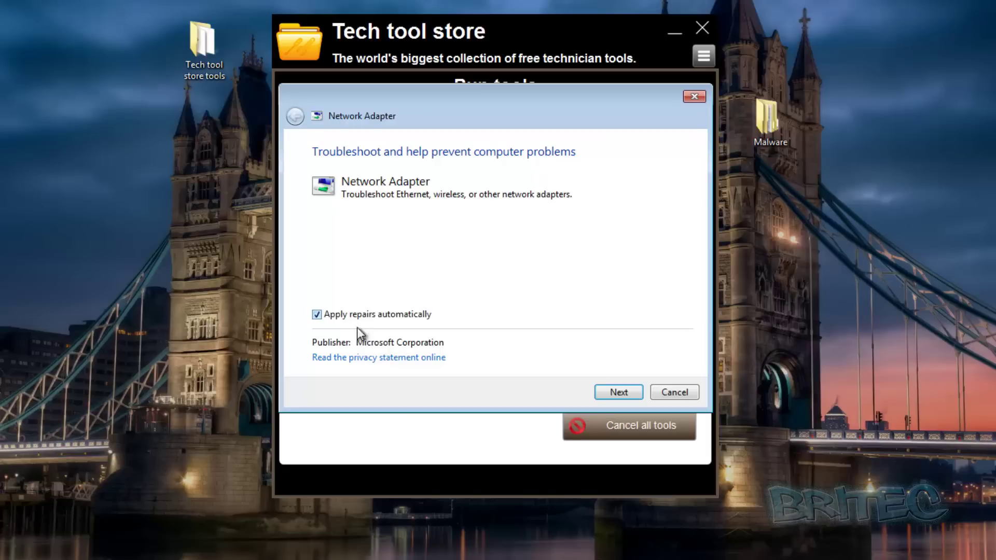
click(316, 314)
click(675, 392)
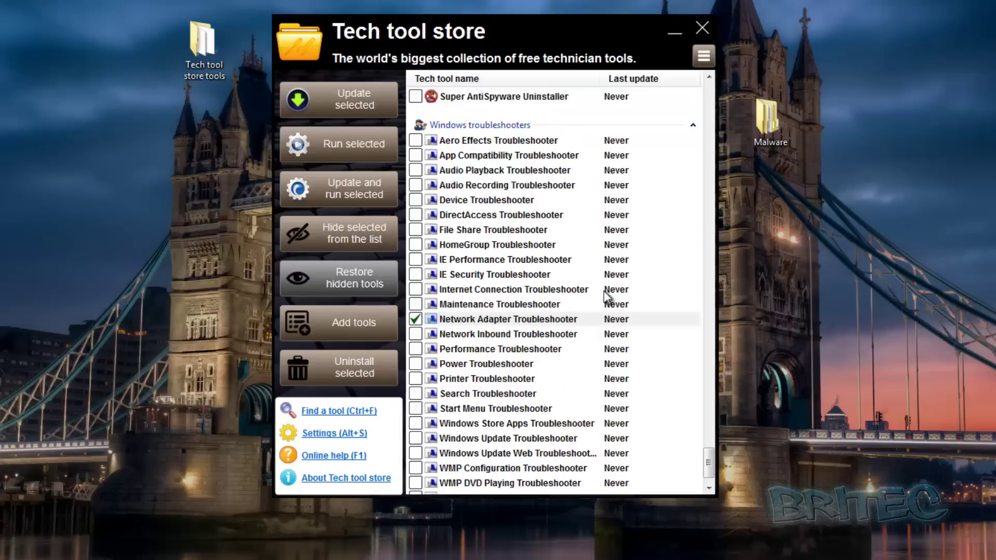
Untick Network Adapter Troubleshooter, leaving TDSS killer ticked, and return the tool list to the top
click(415, 319)
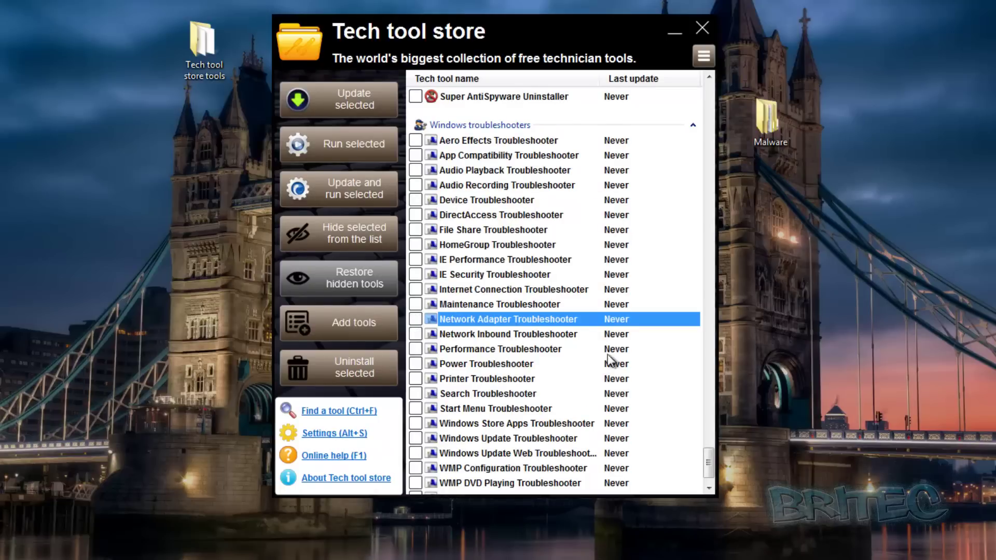
scroll(609, 350, down, 1)
scroll(511, 412, up, 15)
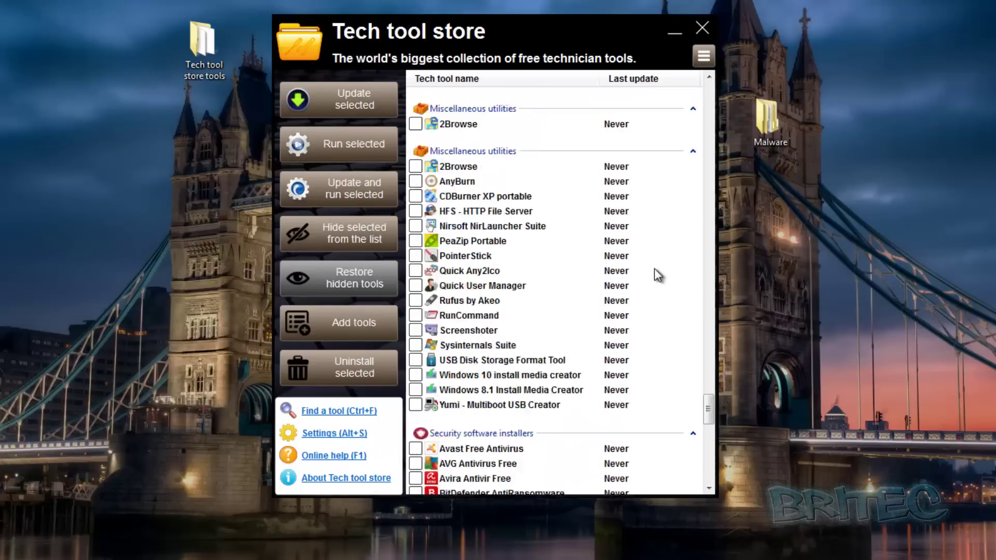
scroll(586, 312, up, 15)
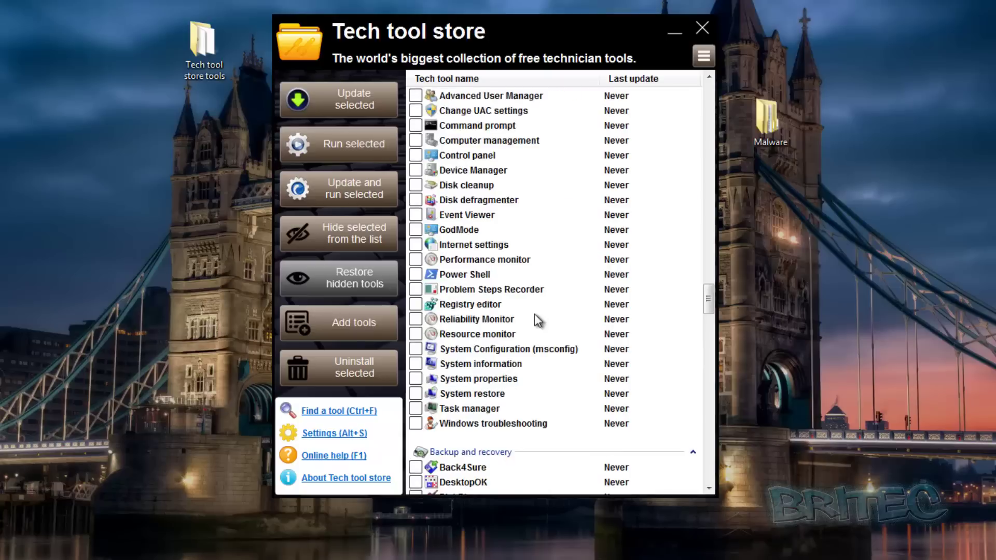
scroll(513, 343, up, 7)
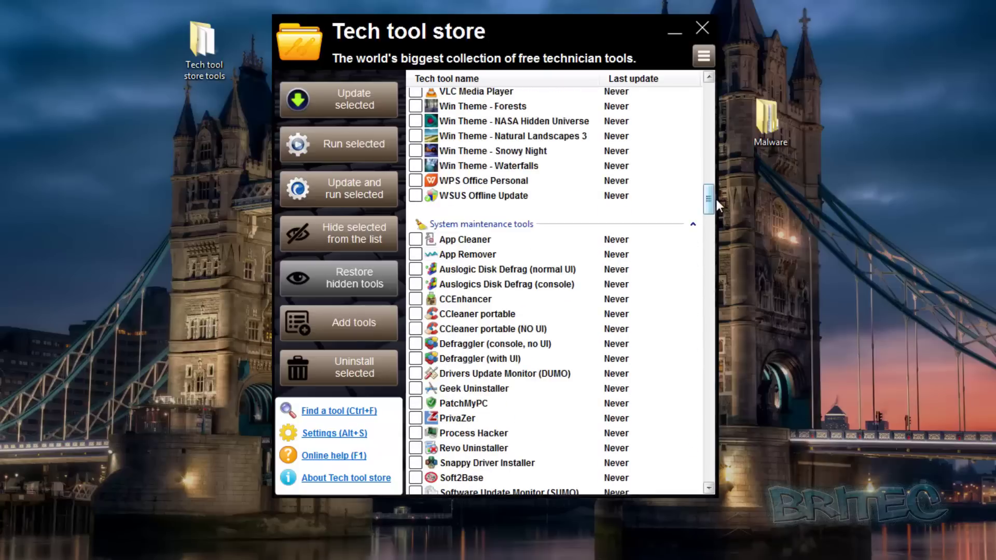
drag(712, 200, 717, 91)
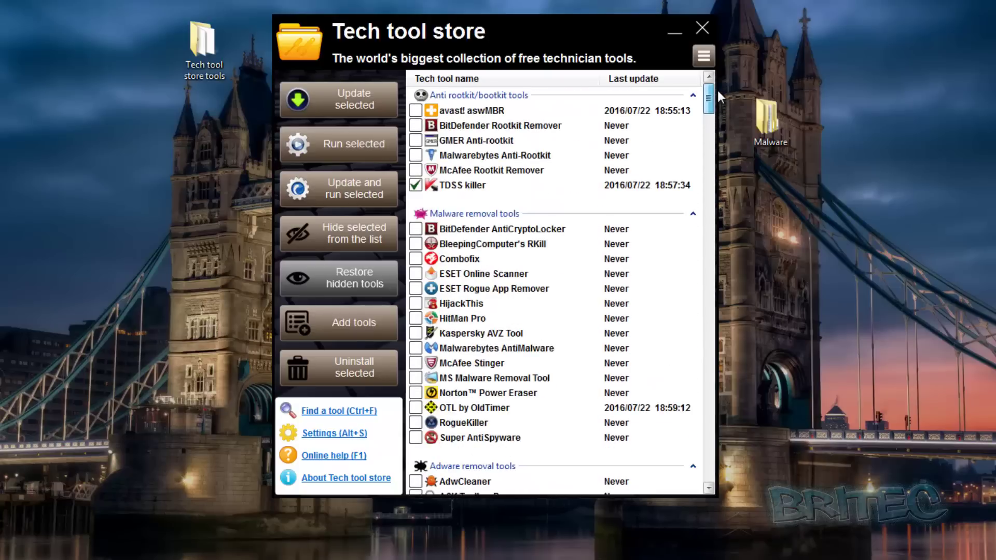